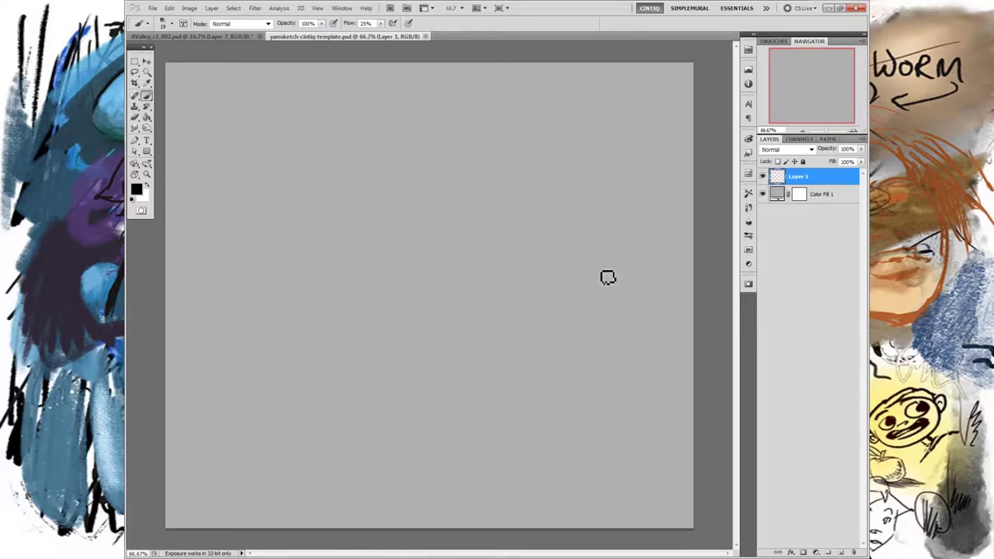
# Create a new blank document with a white background
pyautogui.click(153, 8)
pyautogui.click(163, 21)
pyautogui.click(742, 153)
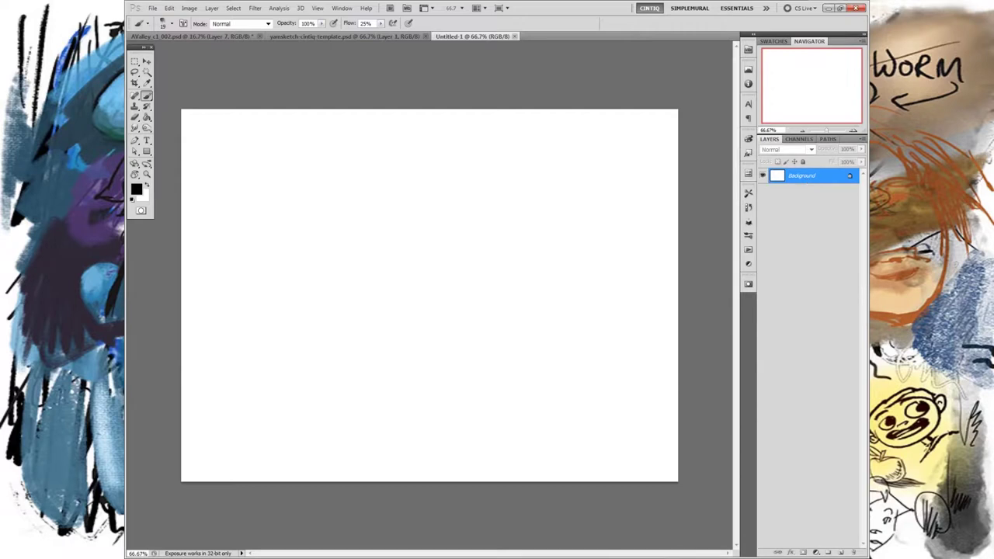
# Add a Solid Color fill layer in neutral medium grey above the Background layer
pyautogui.click(815, 552)
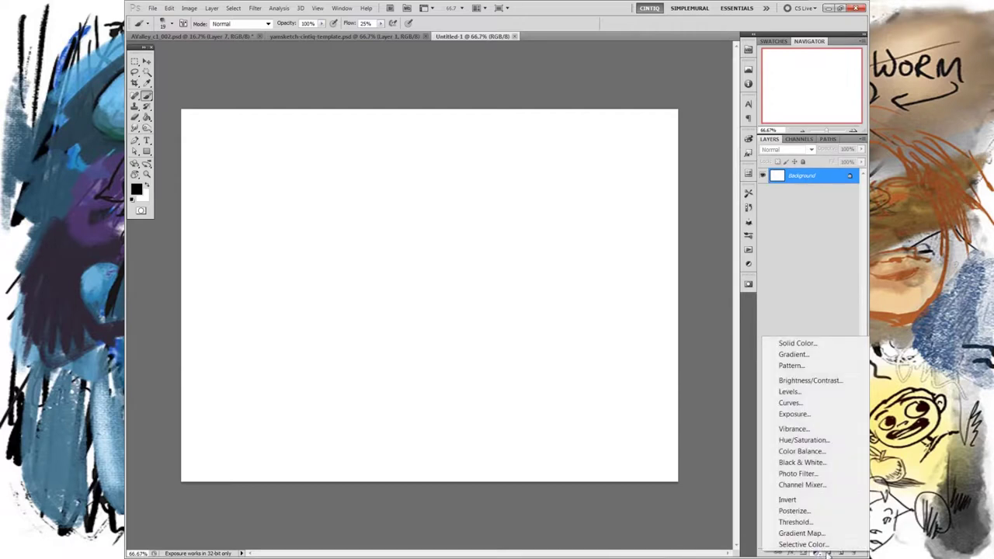
pyautogui.click(795, 343)
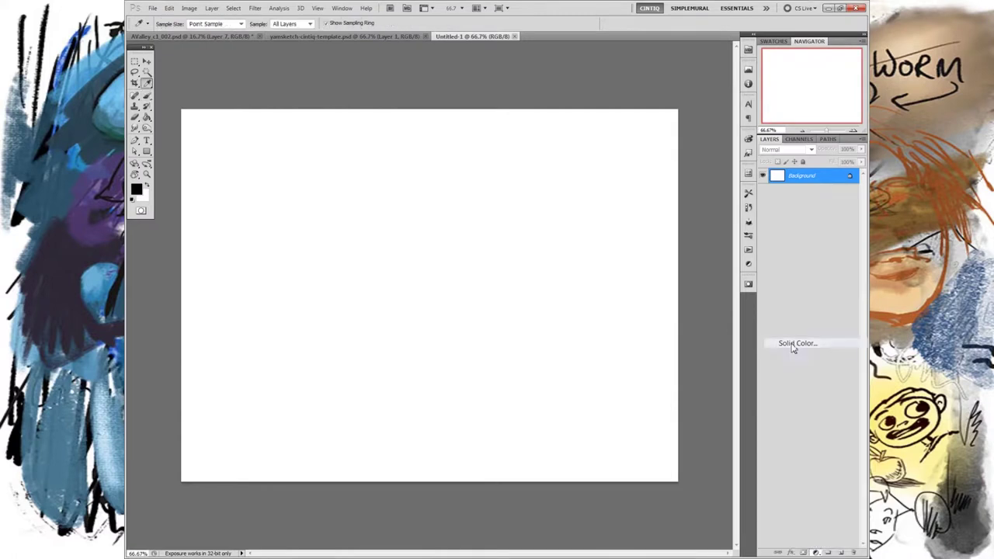
pyautogui.moveTo(663, 198)
pyautogui.mouseDown()
pyautogui.moveTo(652, 148)
pyautogui.moveTo(624, 184)
pyautogui.moveTo(655, 168)
pyautogui.mouseUp()
pyautogui.click(861, 157)
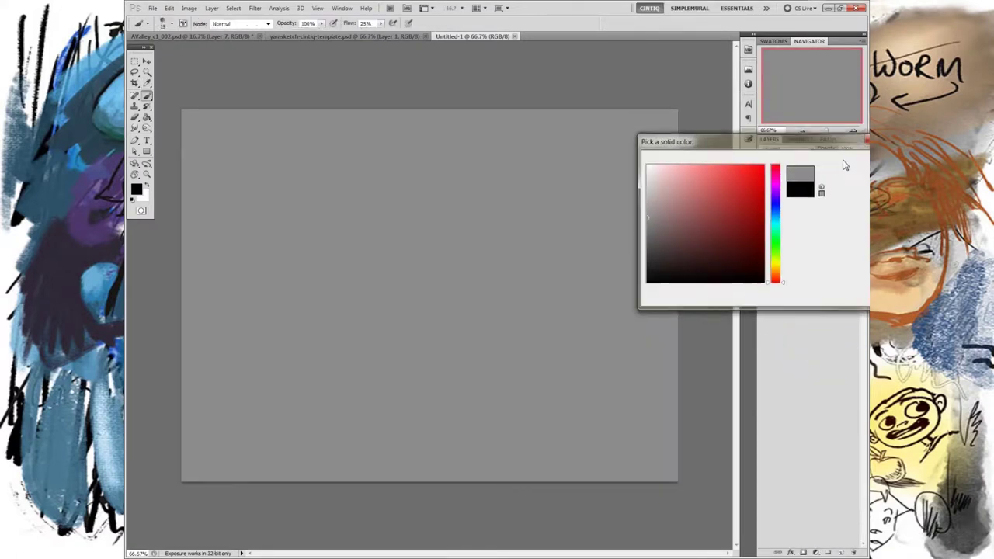
# Delete the Background layer and add an empty layer above the colour fill
pyautogui.moveTo(823, 196); pyautogui.dragTo(853, 552)
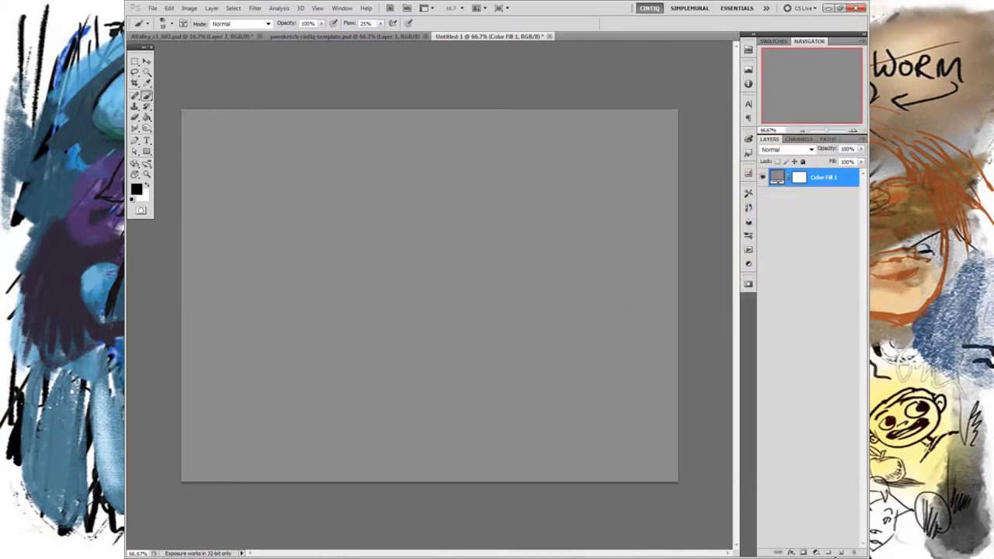
pyautogui.click(840, 552)
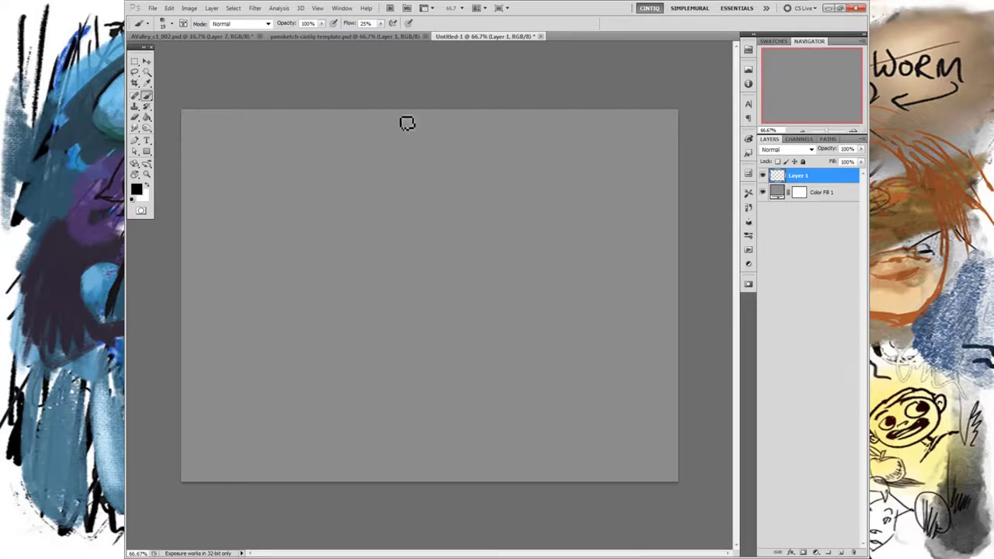
# Set the canvas width to 24 inches
pyautogui.click(189, 8)
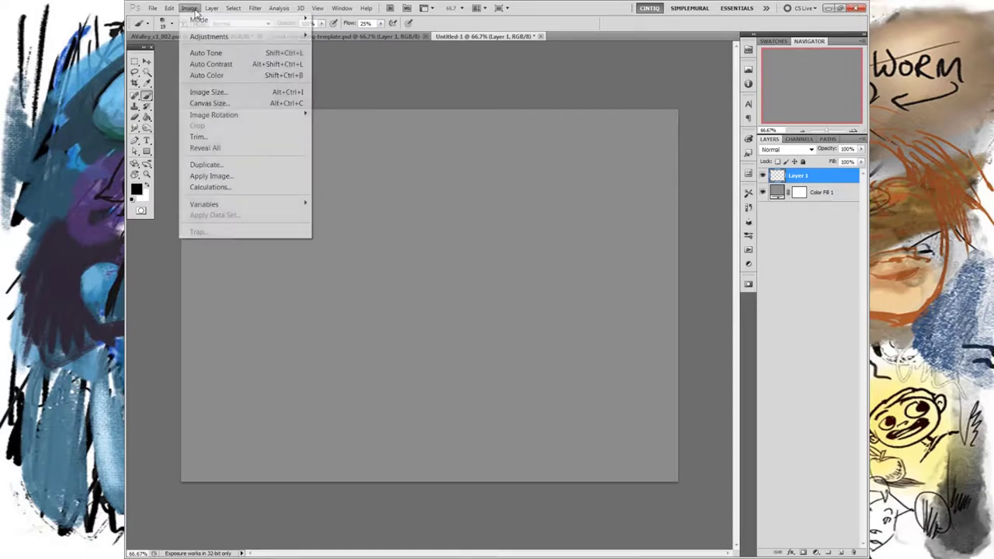
pyautogui.click(233, 104)
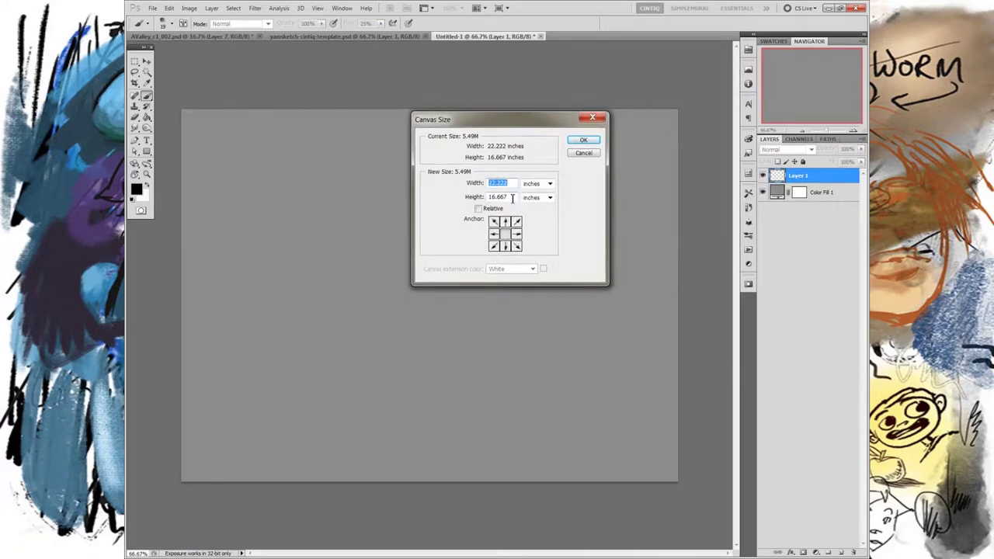
pyautogui.write('24')
pyautogui.click(583, 141)
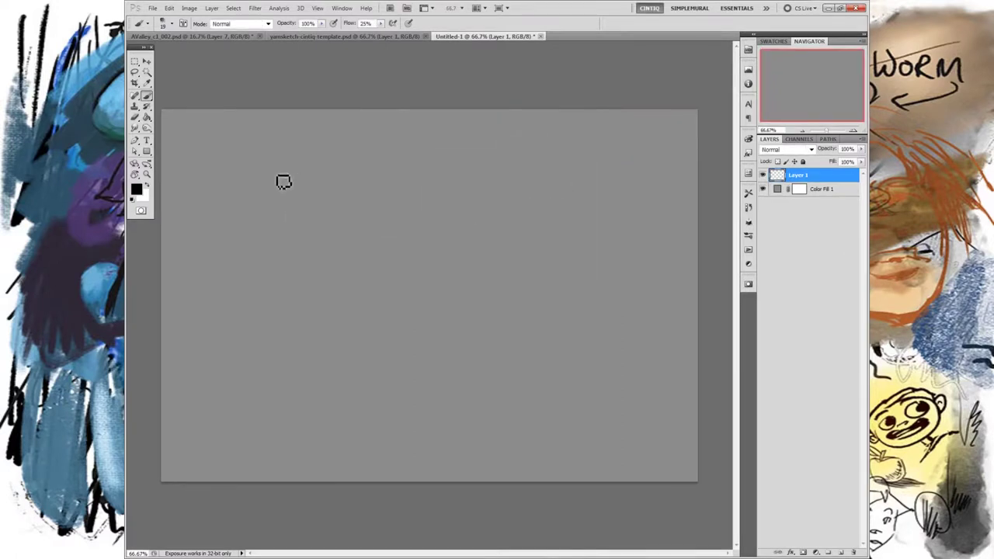
# Lighten the Color Fill 1 layer to neutral grey b5b5b5
pyautogui.click(763, 189)
pyautogui.click(763, 190)
pyautogui.doubleClick(777, 190)
pyautogui.click(648, 172)
pyautogui.click(696, 189)
pyautogui.moveTo(702, 212); pyautogui.dragTo(641, 204)
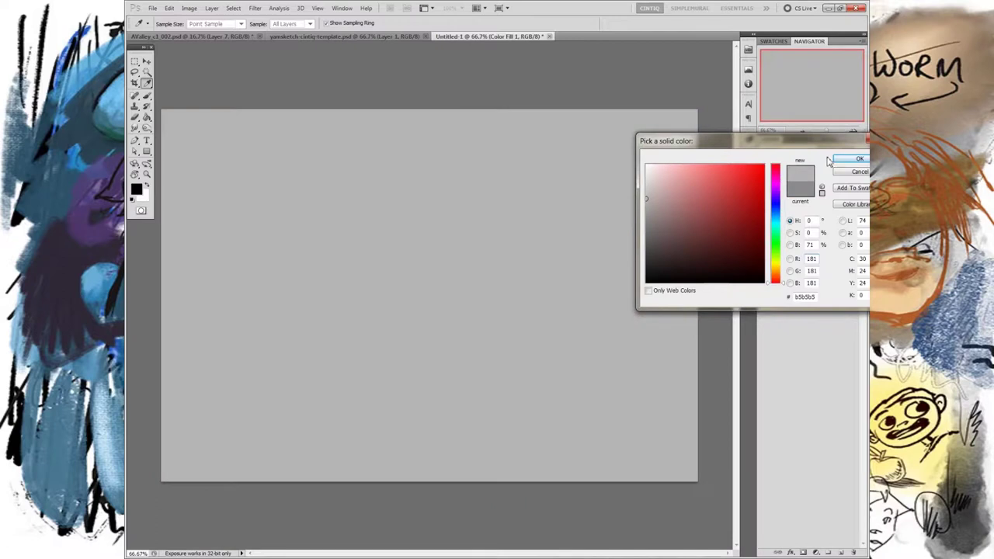
pyautogui.click(854, 159)
# Sketch a small head with facial features, ear and neck in black brush strokes on Layer 1
pyautogui.press('b')
pyautogui.hotkey('ctrl', 'shift', 'alt', 'n')
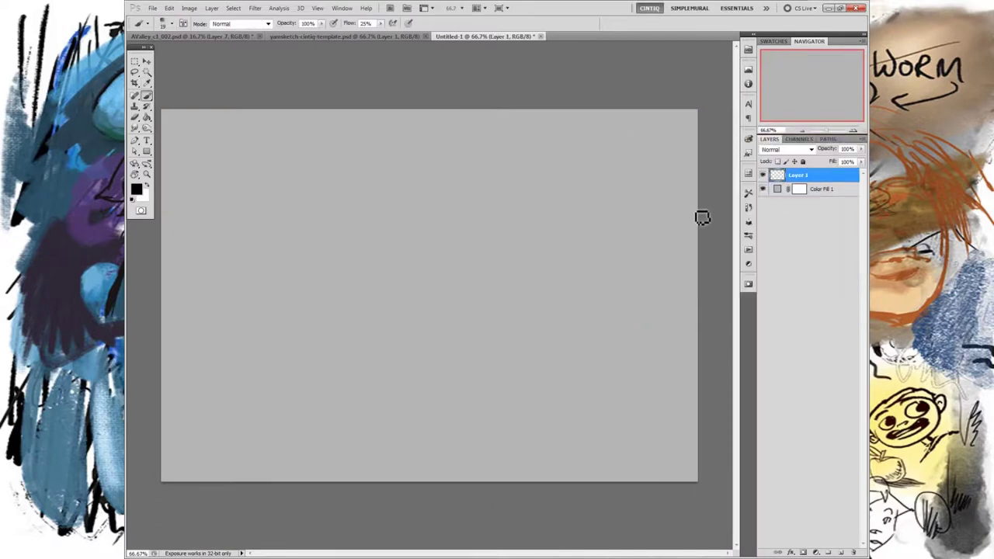
pyautogui.moveTo(463, 188)
pyautogui.mouseDown()
pyautogui.moveTo(486, 255)
pyautogui.moveTo(462, 202)
pyautogui.moveTo(528, 210)
pyautogui.moveTo(534, 239)
pyautogui.moveTo(521, 266)
pyautogui.moveTo(477, 267)
pyautogui.mouseUp()
pyautogui.moveTo(472, 221)
pyautogui.mouseDown()
pyautogui.moveTo(481, 224)
pyautogui.moveTo(482, 213)
pyautogui.moveTo(487, 268)
pyautogui.mouseUp()
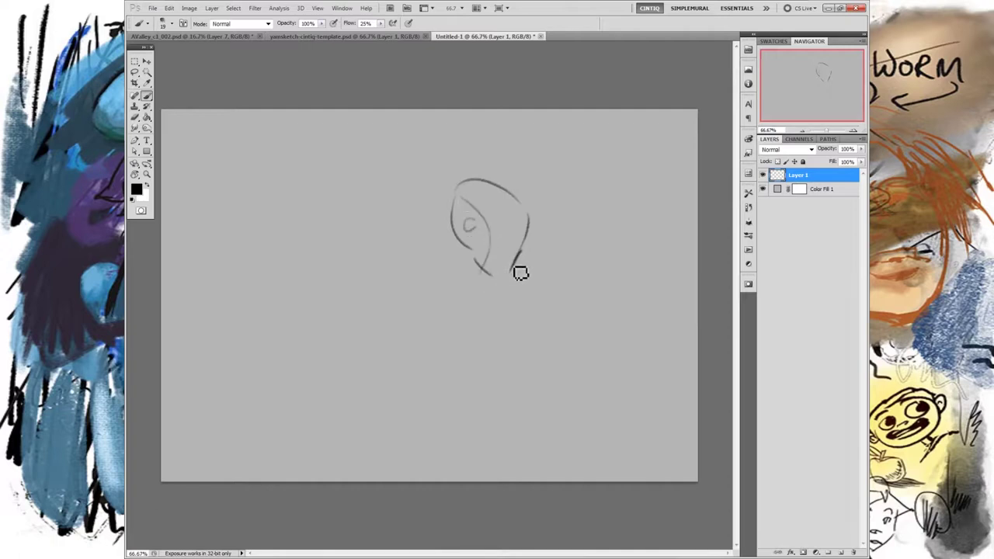
pyautogui.moveTo(472, 228)
pyautogui.mouseDown()
pyautogui.moveTo(515, 244)
pyautogui.moveTo(512, 236)
pyautogui.moveTo(514, 264)
pyautogui.moveTo(504, 271)
pyautogui.moveTo(472, 224)
pyautogui.moveTo(466, 303)
pyautogui.moveTo(479, 295)
pyautogui.moveTo(468, 318)
pyautogui.mouseUp()
pyautogui.moveTo(495, 281); pyautogui.dragTo(513, 268)
pyautogui.moveTo(506, 215); pyautogui.dragTo(525, 212)
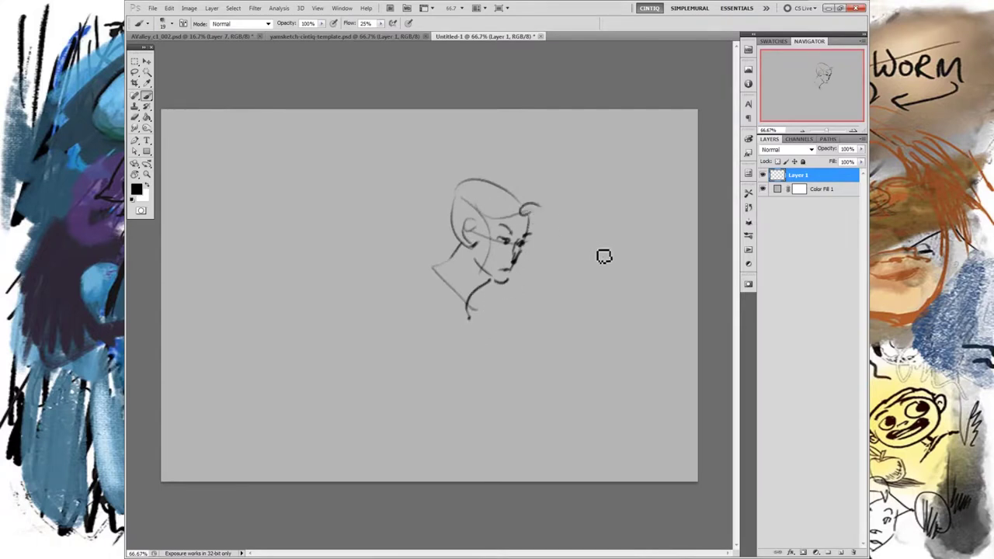
# Change the Color Fill 1 layer's colour to warm grey-brown 9f978c
pyautogui.click(773, 192)
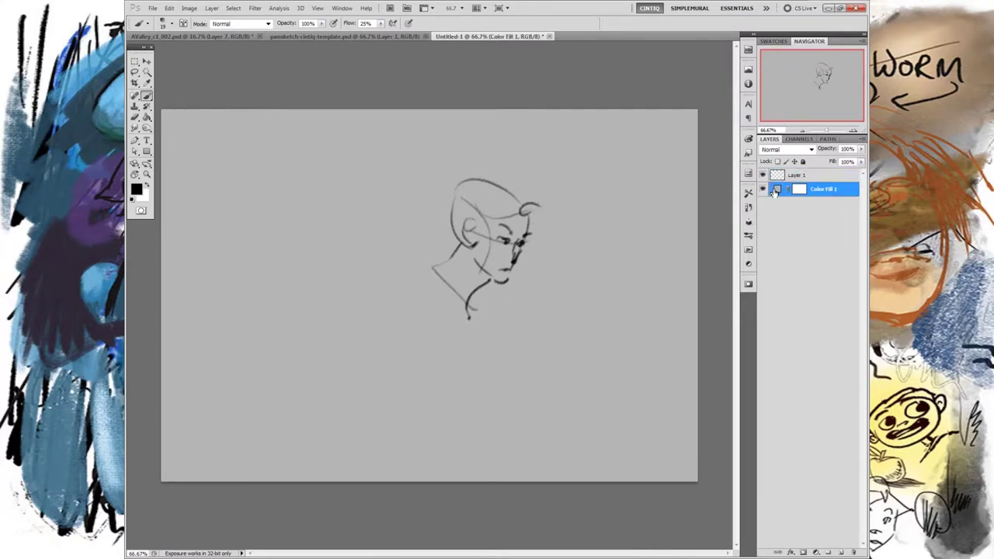
pyautogui.doubleClick(779, 190)
pyautogui.click(645, 218)
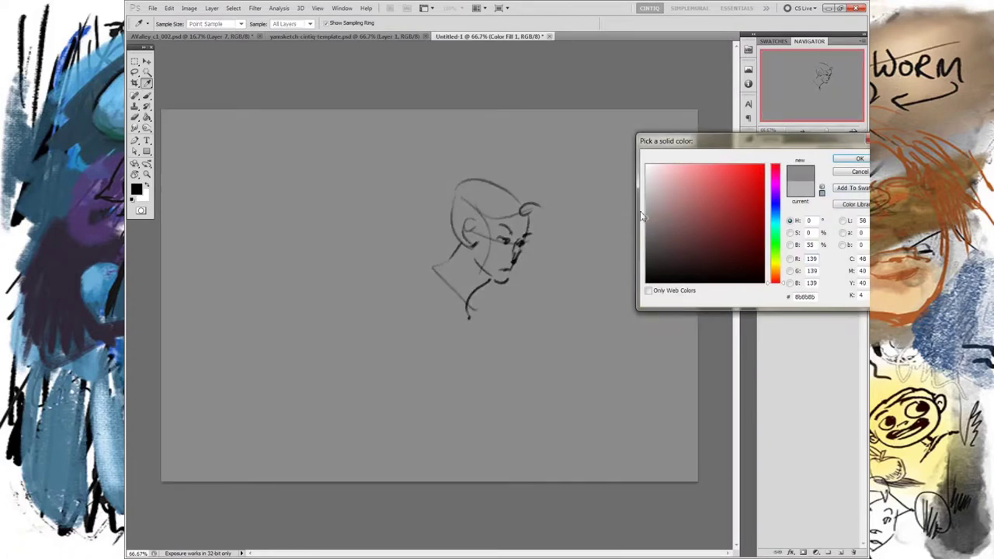
pyautogui.moveTo(647, 203); pyautogui.dragTo(656, 207)
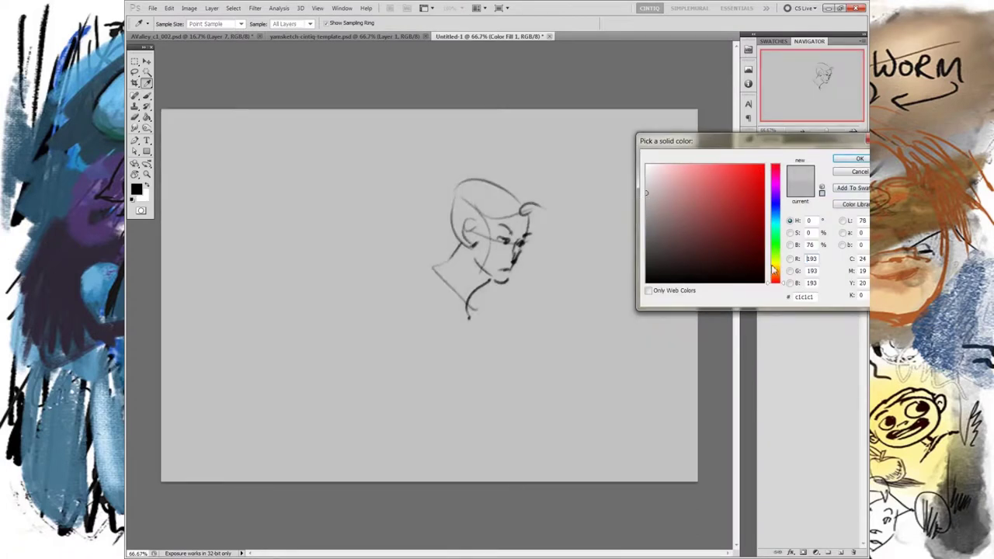
pyautogui.moveTo(774, 269); pyautogui.dragTo(778, 278)
pyautogui.click(663, 209)
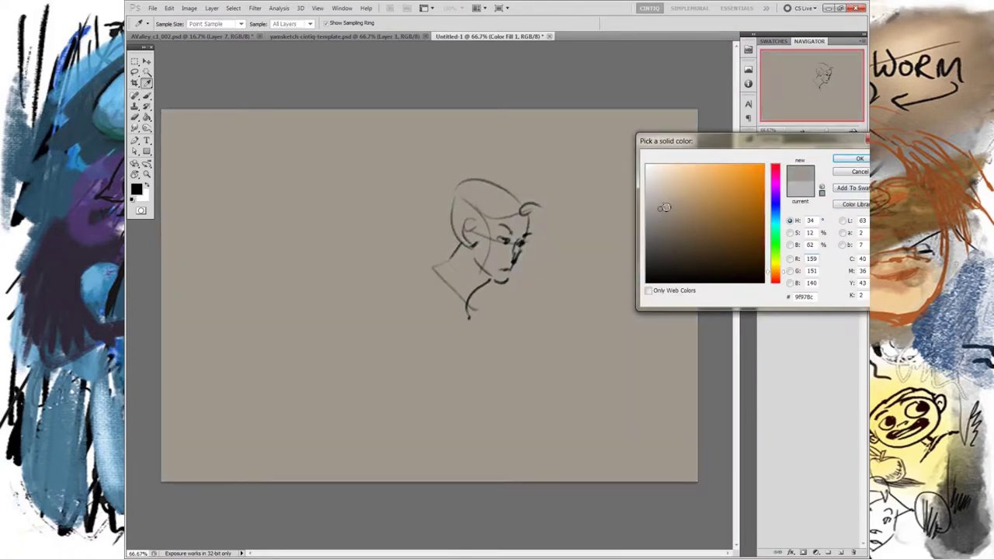
pyautogui.click(837, 161)
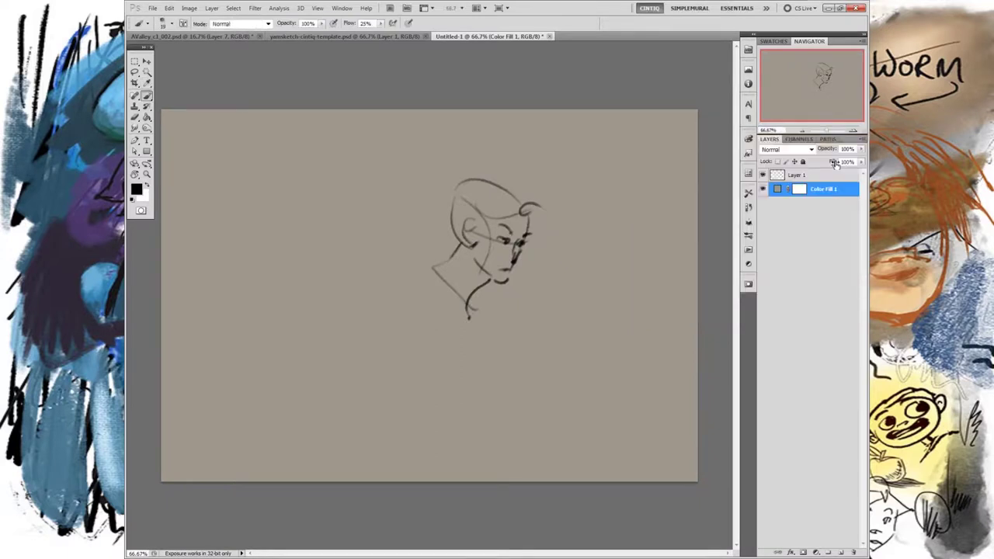
# Try to paint on the Color Fill 1 layer and decline rasterizing the fill
pyautogui.click(430, 267)
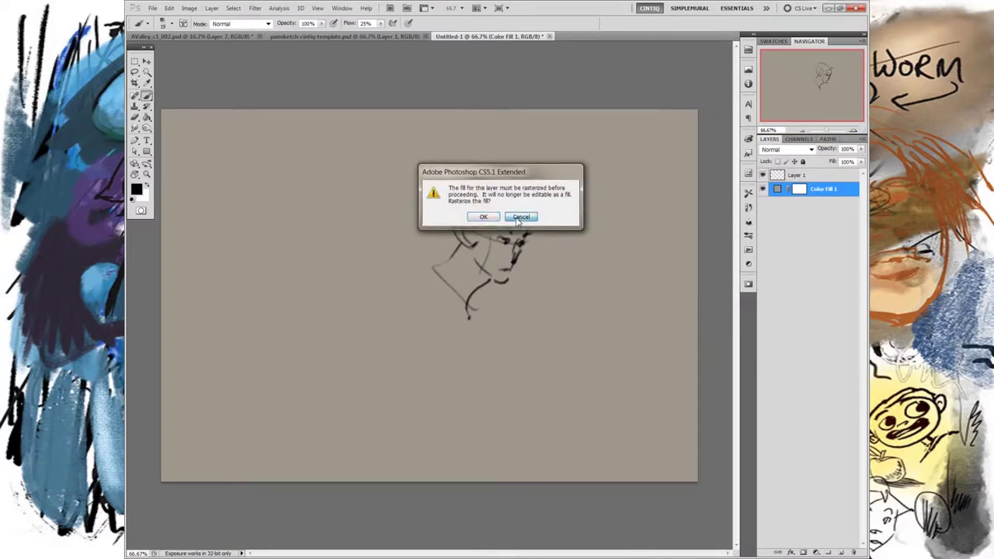
pyautogui.click(518, 215)
pyautogui.click(493, 211)
# Select Layer 1 and add shoulder and collar lines below the sketched head
pyautogui.click(799, 176)
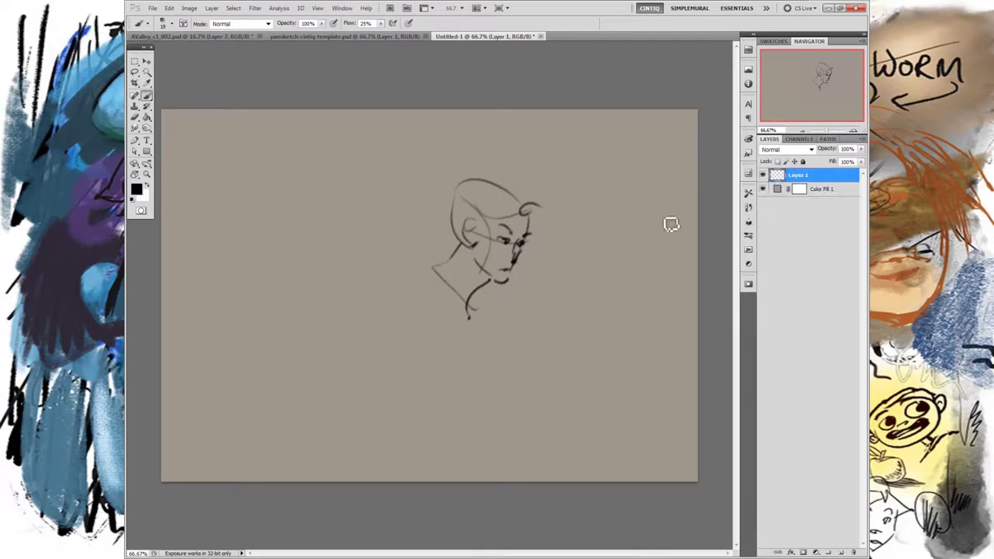
pyautogui.moveTo(426, 277); pyautogui.dragTo(395, 289)
pyautogui.moveTo(489, 290); pyautogui.dragTo(491, 312)
# Try once more to paint on the colour fill layer, keeping the fill unrasterized
pyautogui.click(819, 193)
pyautogui.click(537, 438)
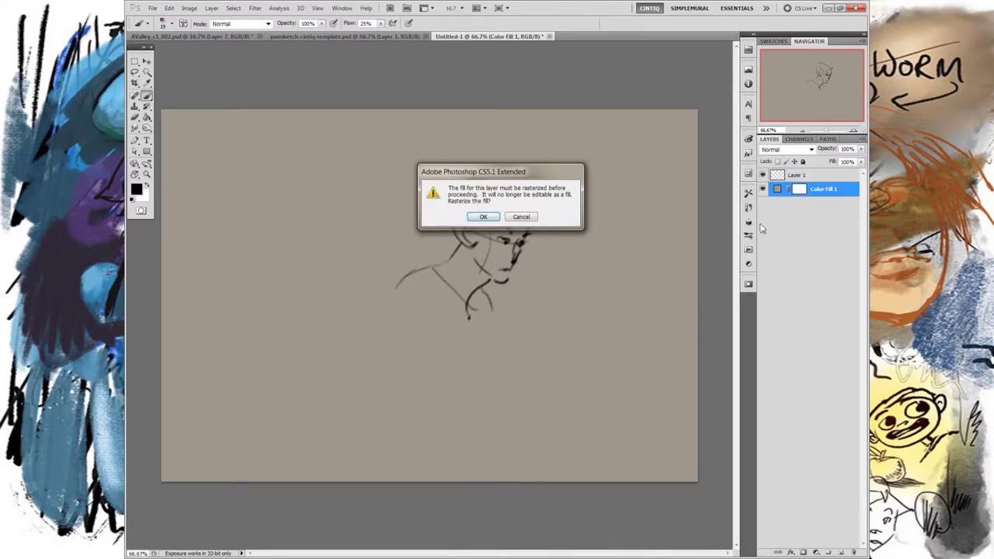
pyautogui.click(522, 217)
pyautogui.press('Return')
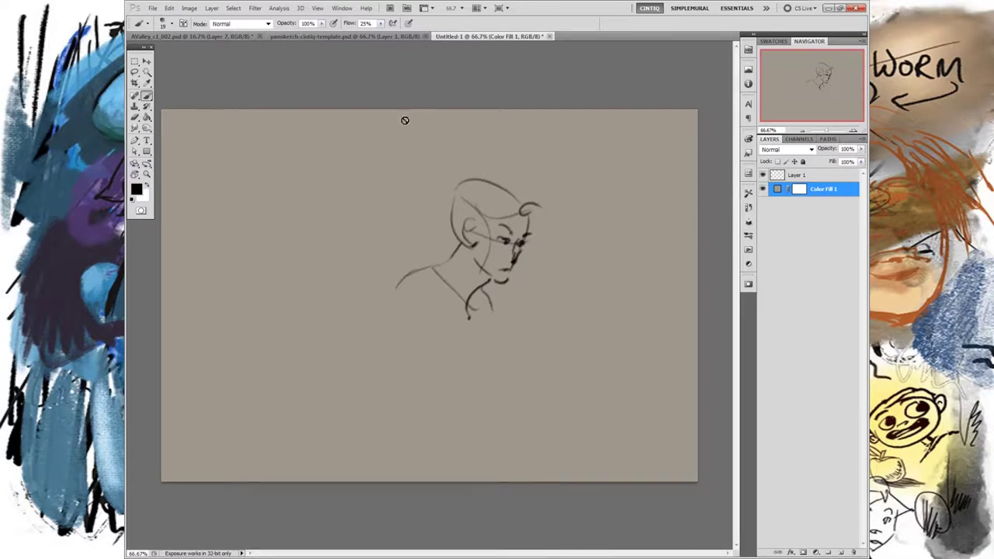
# Close the untitled document without saving and return to yamsketch-cintiq-template.psd
pyautogui.click(549, 35)
pyautogui.click(505, 211)
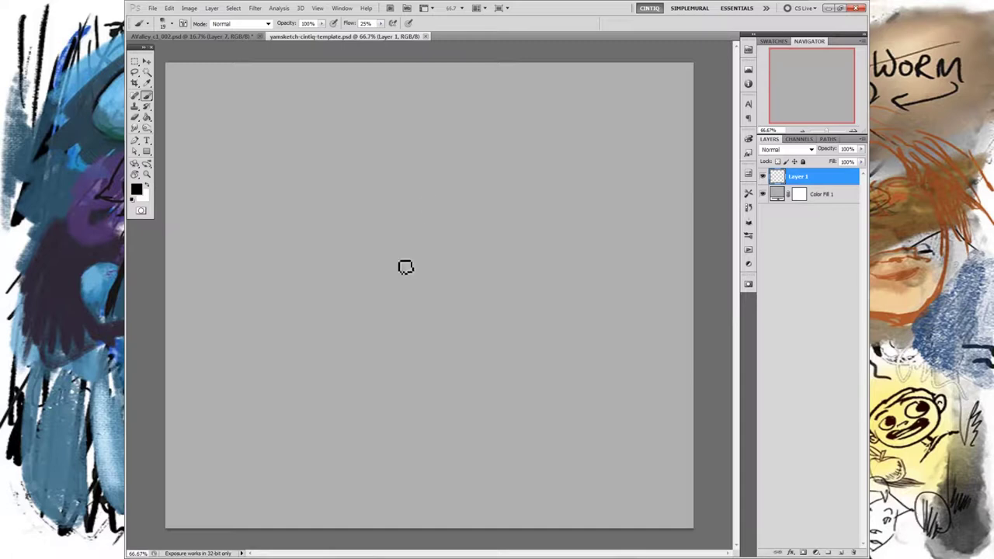
# Handwrite "Character" across the upper canvas and underline it with looping strokes
pyautogui.moveTo(312, 178)
pyautogui.mouseDown()
pyautogui.moveTo(315, 230)
pyautogui.moveTo(427, 213)
pyautogui.moveTo(455, 225)
pyautogui.mouseUp()
pyautogui.moveTo(460, 180)
pyautogui.mouseDown()
pyautogui.moveTo(458, 233)
pyautogui.moveTo(475, 204)
pyautogui.moveTo(498, 233)
pyautogui.moveTo(532, 213)
pyautogui.mouseUp()
pyautogui.moveTo(309, 253)
pyautogui.mouseDown()
pyautogui.moveTo(514, 259)
pyautogui.moveTo(329, 270)
pyautogui.moveTo(506, 266)
pyautogui.mouseUp()
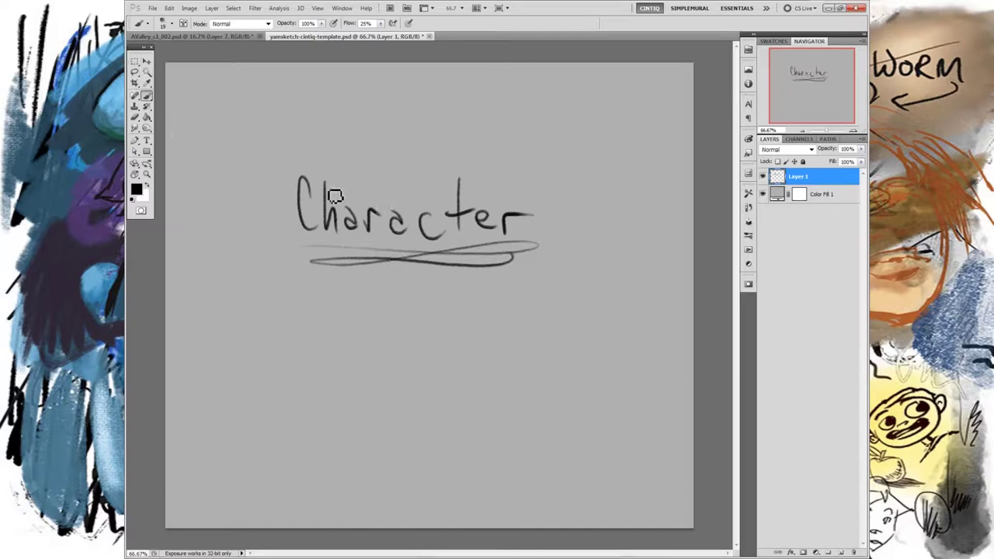
# Delete the layer with the "Character" lettering and add a fresh empty layer above the colour fill
pyautogui.click(853, 552)
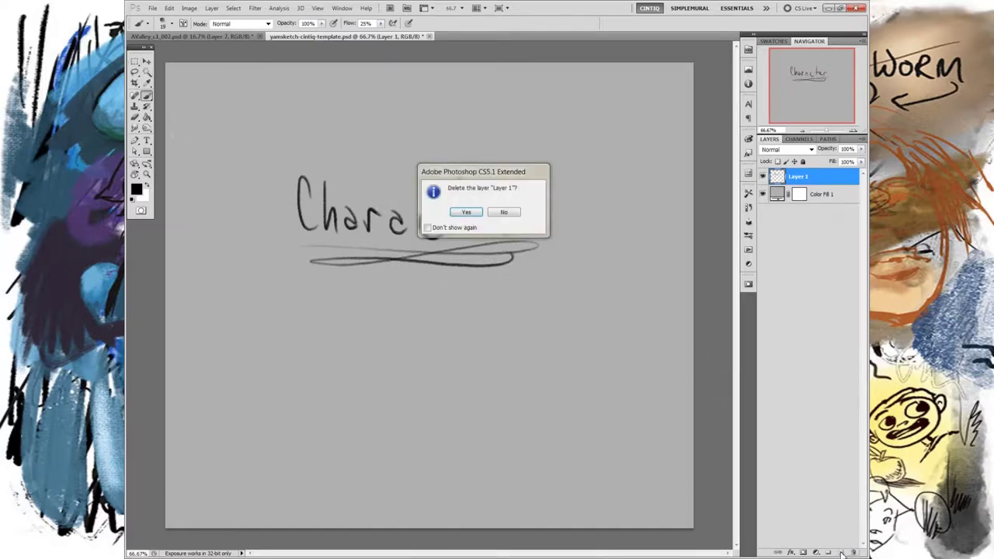
pyautogui.press('Return')
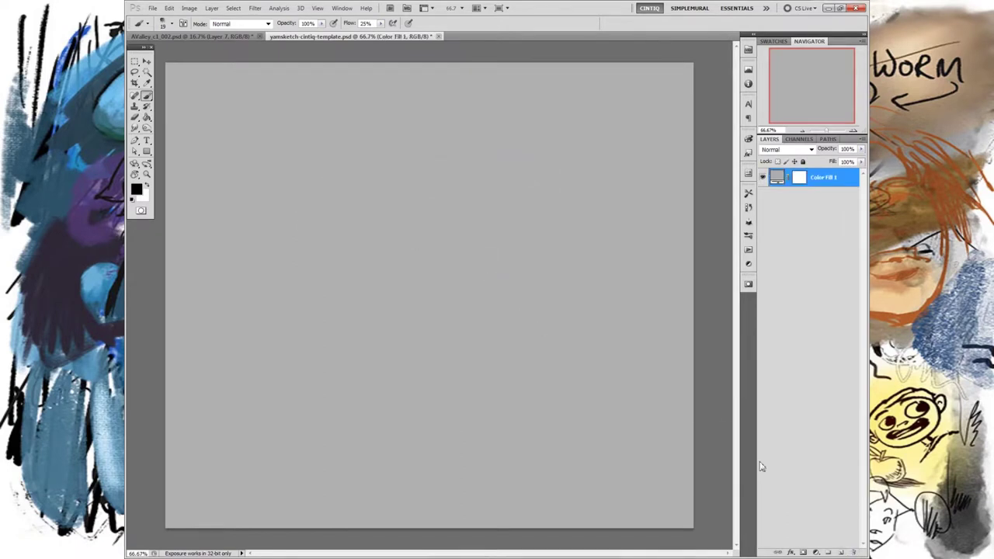
pyautogui.click(841, 552)
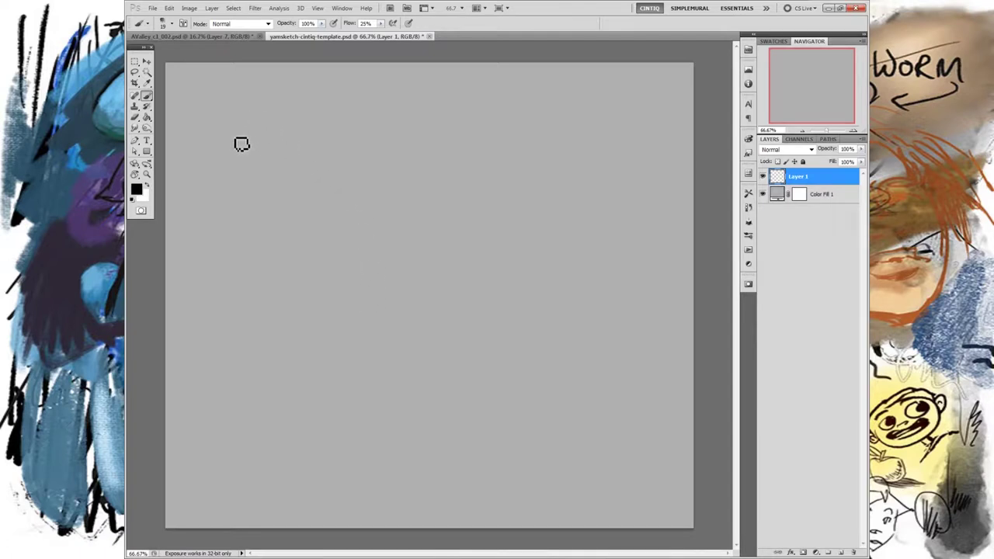
# Draw a long diagonal dividing line down the canvas and handwrite "Shape" at its upper left
pyautogui.moveTo(479, 127); pyautogui.dragTo(347, 412)
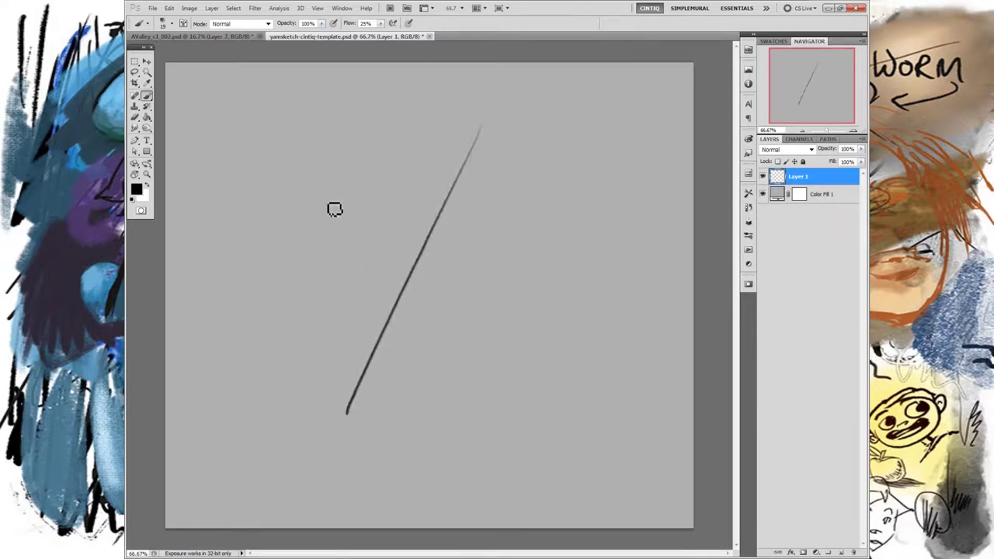
pyautogui.moveTo(281, 114)
pyautogui.mouseDown()
pyautogui.moveTo(258, 141)
pyautogui.moveTo(285, 141)
pyautogui.mouseUp()
pyautogui.moveTo(297, 127)
pyautogui.mouseDown()
pyautogui.moveTo(289, 132)
pyautogui.moveTo(308, 151)
pyautogui.mouseUp()
pyautogui.moveTo(310, 128)
pyautogui.mouseDown()
pyautogui.moveTo(311, 139)
pyautogui.moveTo(327, 141)
pyautogui.mouseUp()
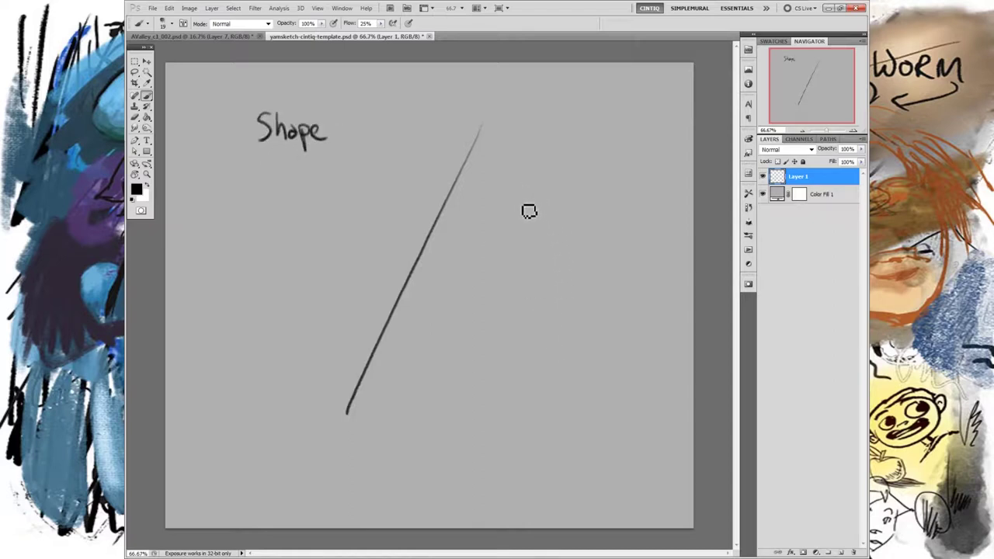
# Handwrite "Personality/Story" on two lines to the right of the diagonal divider
pyautogui.moveTo(517, 196); pyautogui.dragTo(517, 226)
pyautogui.moveTo(518, 196)
pyautogui.mouseDown()
pyautogui.moveTo(560, 228)
pyautogui.moveTo(592, 210)
pyautogui.moveTo(596, 225)
pyautogui.moveTo(603, 214)
pyautogui.moveTo(611, 222)
pyautogui.moveTo(613, 197)
pyautogui.moveTo(612, 225)
pyautogui.mouseUp()
pyautogui.moveTo(622, 213); pyautogui.dragTo(630, 226)
pyautogui.moveTo(625, 208)
pyautogui.mouseDown()
pyautogui.moveTo(639, 207)
pyautogui.moveTo(641, 222)
pyautogui.mouseUp()
pyautogui.moveTo(650, 205); pyautogui.dragTo(640, 242)
pyautogui.moveTo(666, 184); pyautogui.dragTo(636, 247)
pyautogui.moveTo(534, 247)
pyautogui.mouseDown()
pyautogui.moveTo(546, 237)
pyautogui.moveTo(535, 255)
pyautogui.mouseUp()
pyautogui.moveTo(557, 233); pyautogui.dragTo(556, 255)
pyautogui.moveTo(552, 241); pyautogui.dragTo(594, 243)
pyautogui.moveTo(598, 243)
pyautogui.mouseDown()
pyautogui.moveTo(608, 246)
pyautogui.moveTo(595, 277)
pyautogui.mouseUp()
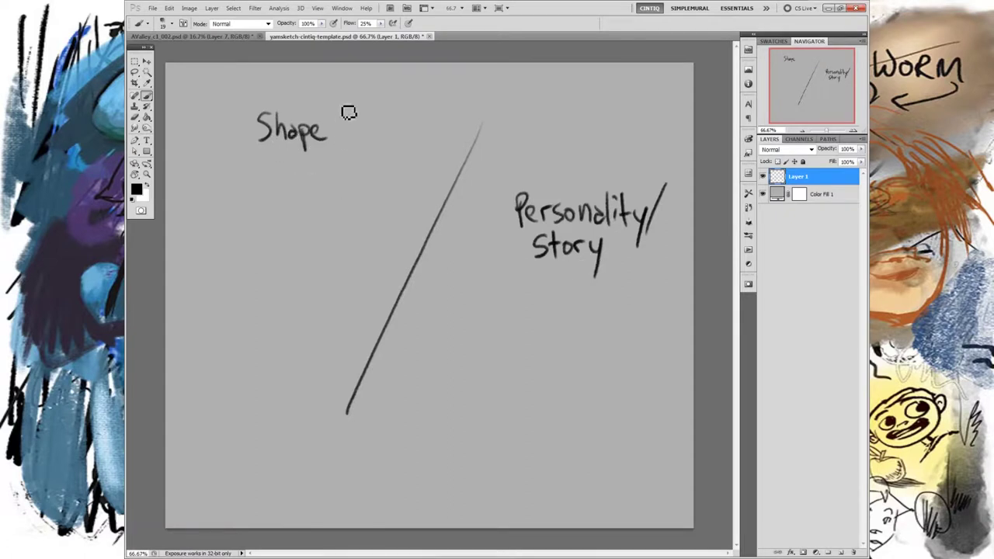
# Extend the "Shape" heading with "/Silhouette"
pyautogui.moveTo(348, 104); pyautogui.dragTo(324, 150)
pyautogui.moveTo(359, 117)
pyautogui.mouseDown()
pyautogui.moveTo(345, 139)
pyautogui.moveTo(393, 142)
pyautogui.moveTo(403, 131)
pyautogui.moveTo(433, 145)
pyautogui.mouseUp()
pyautogui.moveTo(438, 120); pyautogui.dragTo(445, 146)
pyautogui.moveTo(432, 128)
pyautogui.mouseDown()
pyautogui.moveTo(453, 127)
pyautogui.moveTo(465, 146)
pyautogui.mouseUp()
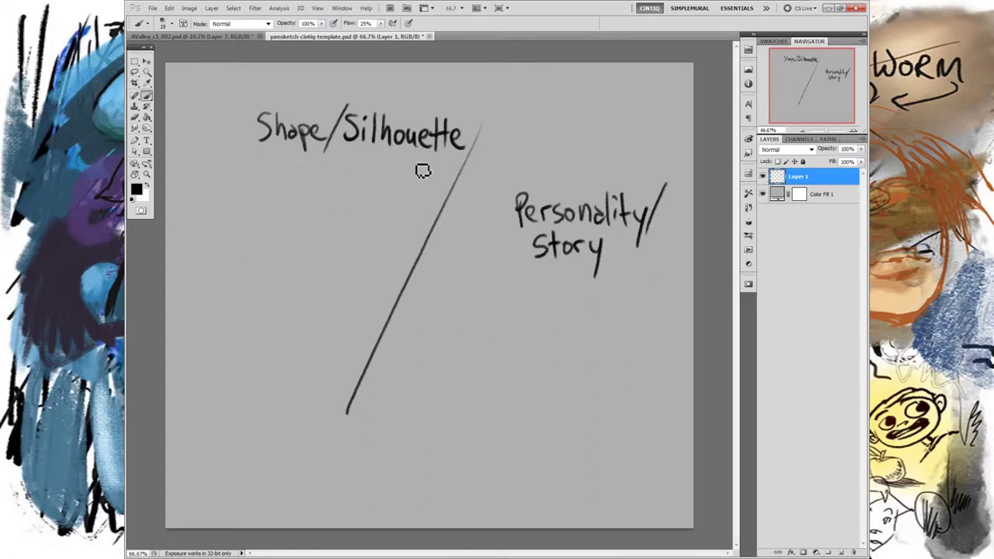
# Draw a trapezoid, a triangle, an inverted triangle, an oval and an hourglass outline below the "Shape/Silhouette" heading
pyautogui.moveTo(247, 195)
pyautogui.mouseDown()
pyautogui.moveTo(257, 237)
pyautogui.moveTo(292, 193)
pyautogui.moveTo(286, 237)
pyautogui.mouseUp()
pyautogui.moveTo(334, 181)
pyautogui.mouseDown()
pyautogui.moveTo(324, 240)
pyautogui.moveTo(355, 242)
pyautogui.moveTo(341, 185)
pyautogui.moveTo(351, 233)
pyautogui.mouseUp()
pyautogui.moveTo(372, 188)
pyautogui.mouseDown()
pyautogui.moveTo(389, 214)
pyautogui.moveTo(406, 186)
pyautogui.mouseUp()
pyautogui.moveTo(406, 187); pyautogui.dragTo(396, 240)
pyautogui.moveTo(260, 265)
pyautogui.mouseDown()
pyautogui.moveTo(280, 287)
pyautogui.moveTo(268, 297)
pyautogui.moveTo(312, 277)
pyautogui.moveTo(324, 317)
pyautogui.mouseUp()
pyautogui.moveTo(303, 262)
pyautogui.mouseDown()
pyautogui.moveTo(329, 273)
pyautogui.moveTo(320, 312)
pyautogui.moveTo(329, 320)
pyautogui.mouseUp()
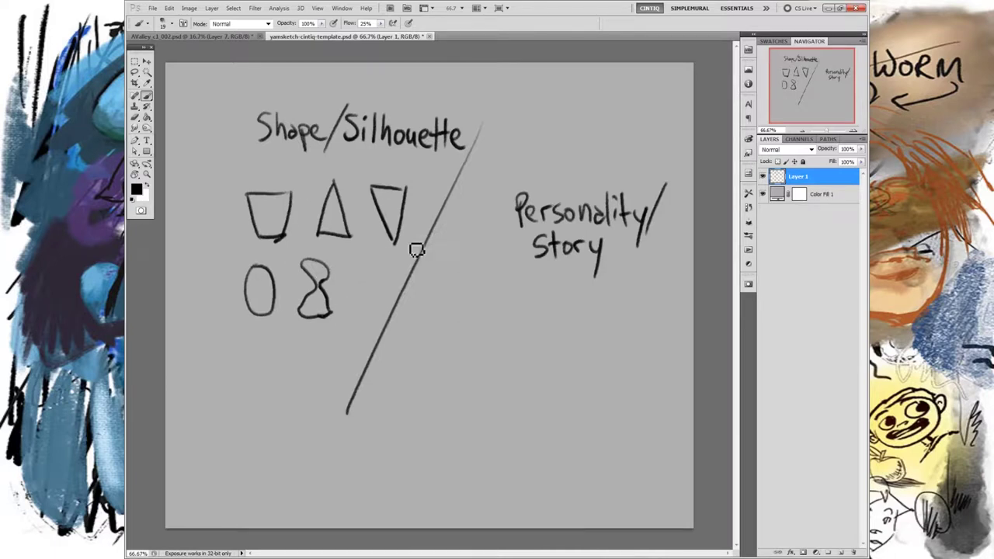
# Mark "Personality/Story" with a circled 1 and a downward arrow, and "Shape/Silhouette" with a circled 2
pyautogui.moveTo(571, 121)
pyautogui.mouseDown()
pyautogui.moveTo(571, 185)
pyautogui.moveTo(582, 160)
pyautogui.mouseUp()
pyautogui.moveTo(540, 93); pyautogui.dragTo(547, 118)
pyautogui.moveTo(551, 77)
pyautogui.mouseDown()
pyautogui.moveTo(564, 97)
pyautogui.moveTo(530, 94)
pyautogui.moveTo(553, 76)
pyautogui.mouseUp()
pyautogui.moveTo(200, 149); pyautogui.dragTo(219, 178)
pyautogui.moveTo(208, 129)
pyautogui.mouseDown()
pyautogui.moveTo(224, 148)
pyautogui.moveTo(207, 128)
pyautogui.mouseUp()
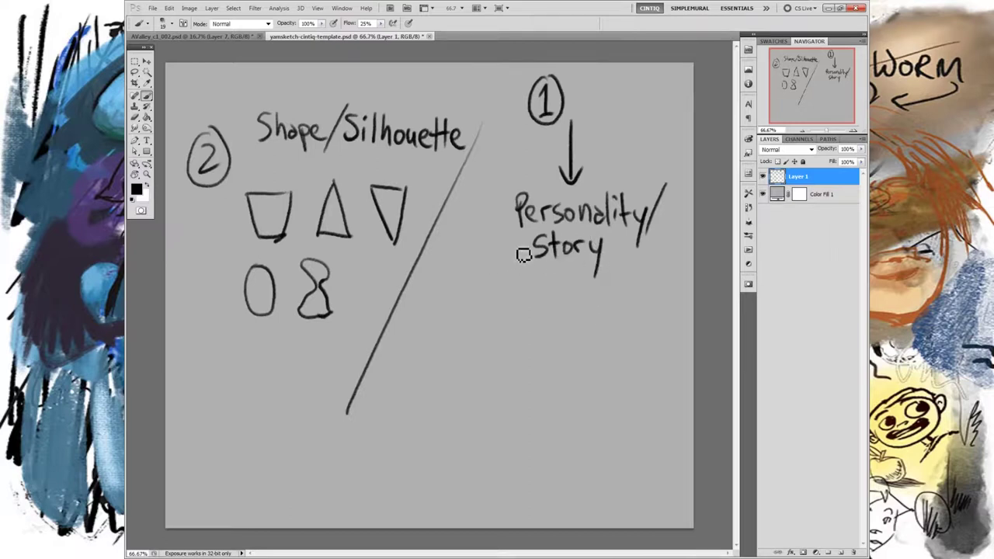
# Draw small arrows pointing at "Story" and "Personality" and a curved arrow from the circled 1 to the circled 2
pyautogui.moveTo(492, 256); pyautogui.dragTo(525, 247)
pyautogui.moveTo(477, 226); pyautogui.dragTo(509, 214)
pyautogui.moveTo(516, 94)
pyautogui.mouseDown()
pyautogui.moveTo(484, 91)
pyautogui.moveTo(247, 142)
pyautogui.mouseUp()
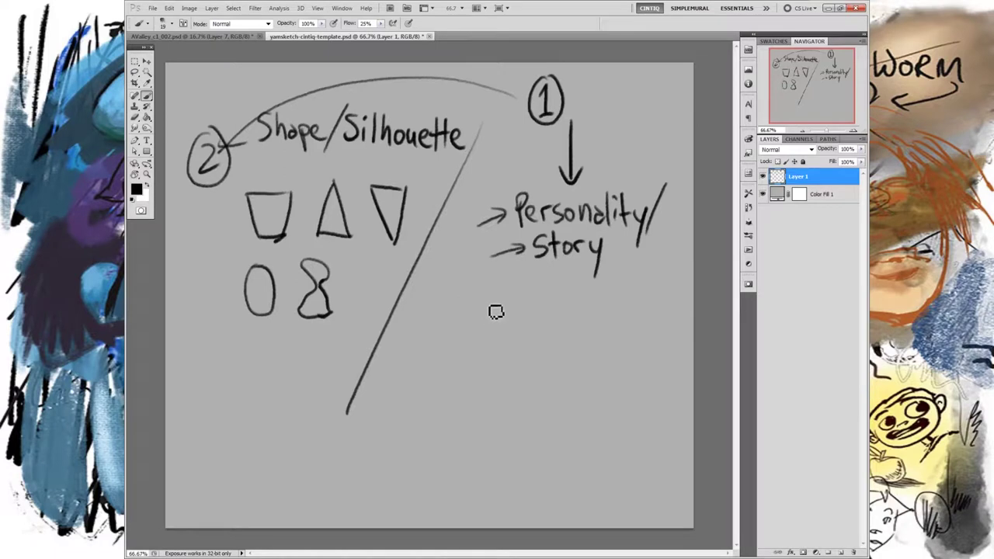
# Undo the two small arrows and the curved arrow between the circled numbers
pyautogui.hotkey('ctrl', 'alt', 'z')
pyautogui.hotkey('ctrl', 'alt', 'z')
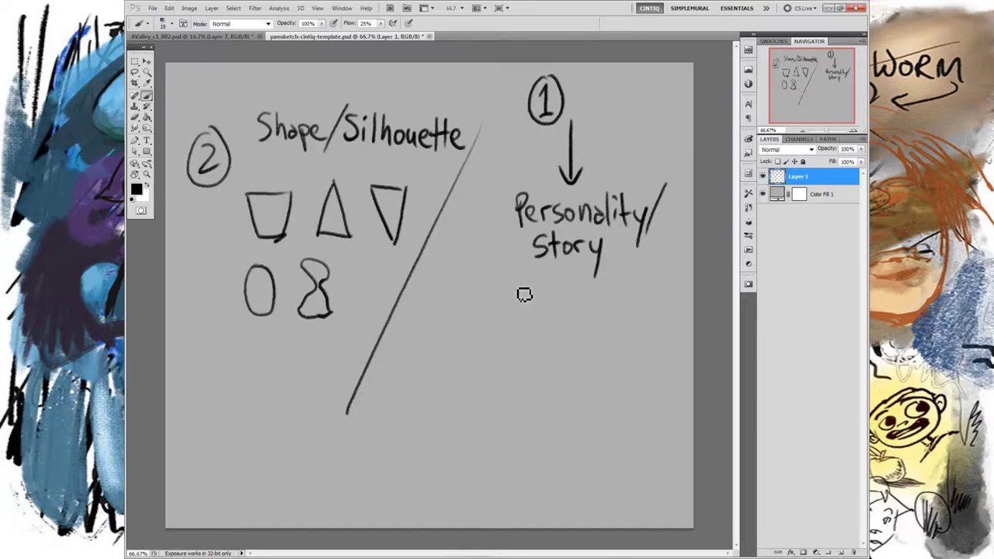
# Handwrite the dashed list "dude", "hippy" and "24" below the "Personality/Story" heading
pyautogui.moveTo(524, 278)
pyautogui.mouseDown()
pyautogui.moveTo(534, 299)
pyautogui.moveTo(546, 301)
pyautogui.moveTo(558, 287)
pyautogui.moveTo(579, 301)
pyautogui.mouseUp()
pyautogui.moveTo(487, 294); pyautogui.dragTo(502, 292)
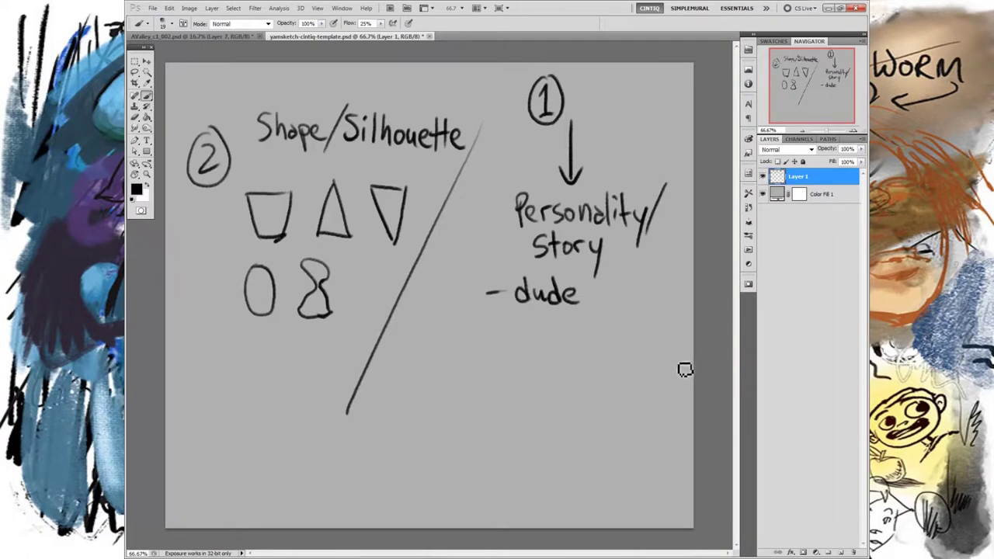
pyautogui.moveTo(476, 330); pyautogui.dragTo(492, 327)
pyautogui.moveTo(506, 317)
pyautogui.mouseDown()
pyautogui.moveTo(513, 345)
pyautogui.moveTo(526, 325)
pyautogui.moveTo(541, 353)
pyautogui.moveTo(548, 335)
pyautogui.moveTo(573, 327)
pyautogui.moveTo(563, 355)
pyautogui.mouseUp()
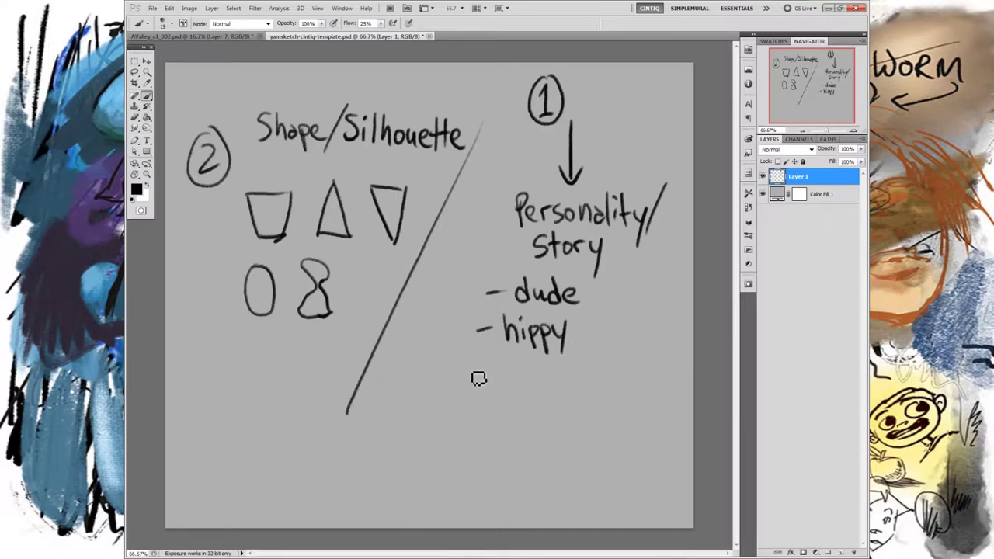
pyautogui.moveTo(497, 365); pyautogui.dragTo(509, 383)
pyautogui.moveTo(528, 363)
pyautogui.mouseDown()
pyautogui.moveTo(474, 379)
pyautogui.moveTo(541, 375)
pyautogui.moveTo(536, 383)
pyautogui.mouseUp()
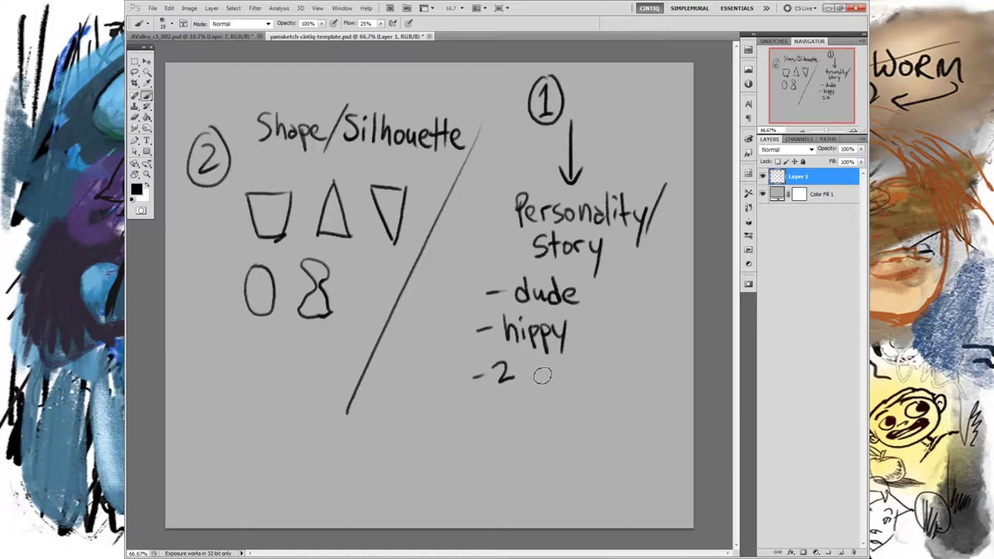
pyautogui.moveTo(519, 362); pyautogui.dragTo(523, 390)
# Draw a diagonal divider beside the list and handwrite "hates cats" and "scared/nervous/shy" as dashed notes on its far side
pyautogui.moveTo(613, 264)
pyautogui.mouseDown()
pyautogui.moveTo(516, 436)
pyautogui.moveTo(528, 427)
pyautogui.mouseUp()
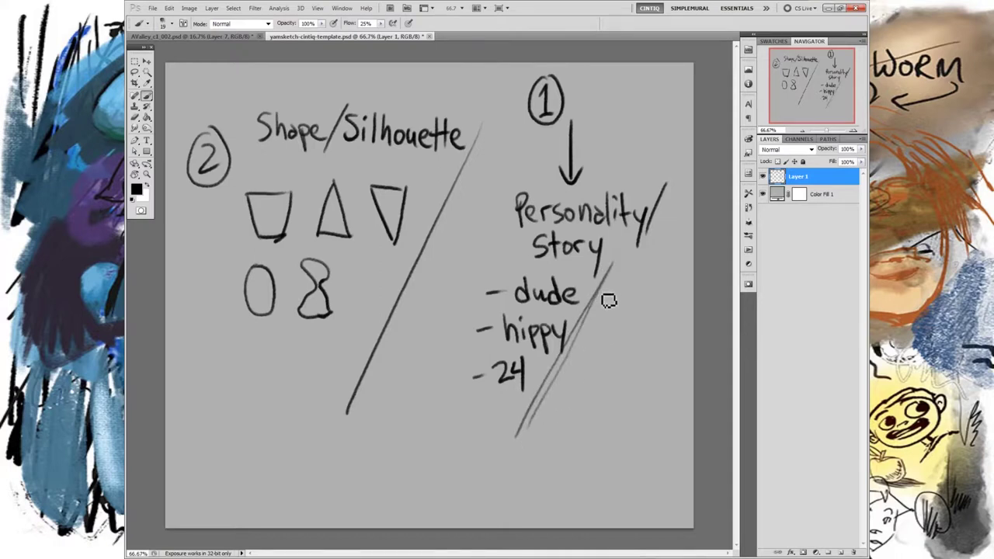
pyautogui.moveTo(600, 297); pyautogui.dragTo(608, 297)
pyautogui.moveTo(634, 299)
pyautogui.mouseDown()
pyautogui.moveTo(663, 300)
pyautogui.moveTo(653, 300)
pyautogui.mouseUp()
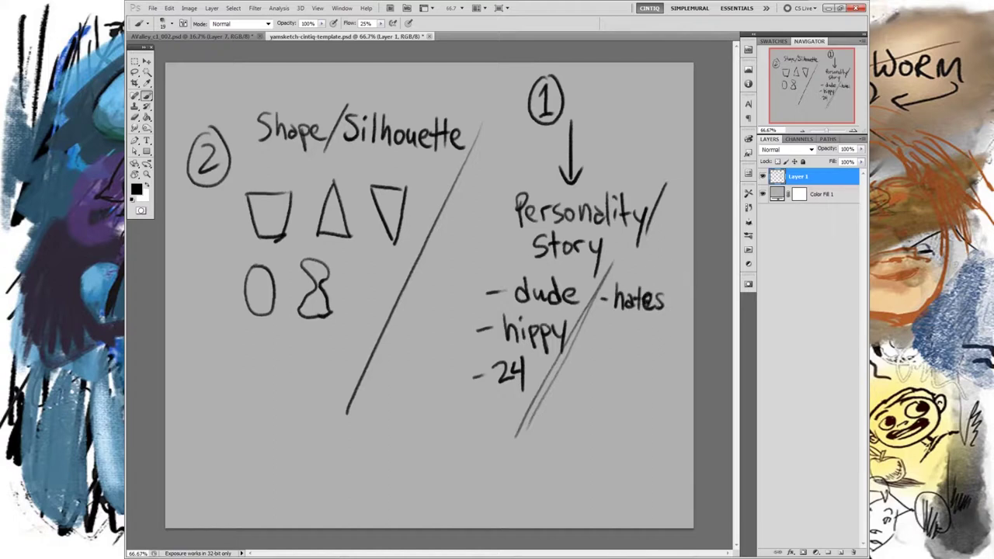
pyautogui.moveTo(624, 322)
pyautogui.mouseDown()
pyautogui.moveTo(625, 334)
pyautogui.moveTo(656, 335)
pyautogui.moveTo(661, 323)
pyautogui.moveTo(651, 336)
pyautogui.mouseUp()
pyautogui.moveTo(579, 352); pyautogui.dragTo(587, 352)
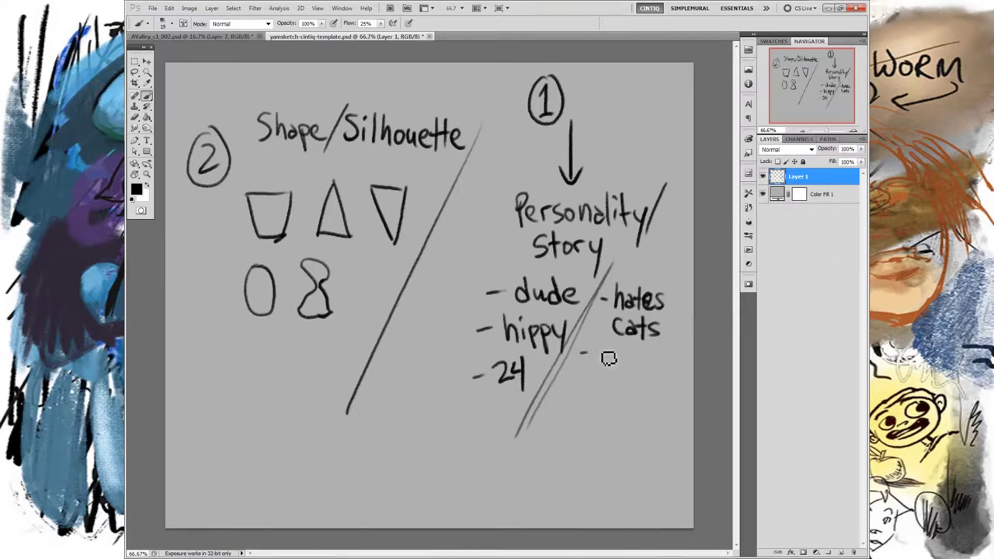
pyautogui.moveTo(603, 351)
pyautogui.mouseDown()
pyautogui.moveTo(594, 366)
pyautogui.moveTo(658, 363)
pyautogui.moveTo(673, 347)
pyautogui.moveTo(663, 379)
pyautogui.mouseUp()
pyautogui.moveTo(588, 377)
pyautogui.mouseDown()
pyautogui.moveTo(603, 388)
pyautogui.moveTo(643, 381)
pyautogui.mouseUp()
pyautogui.moveTo(649, 378); pyautogui.dragTo(659, 393)
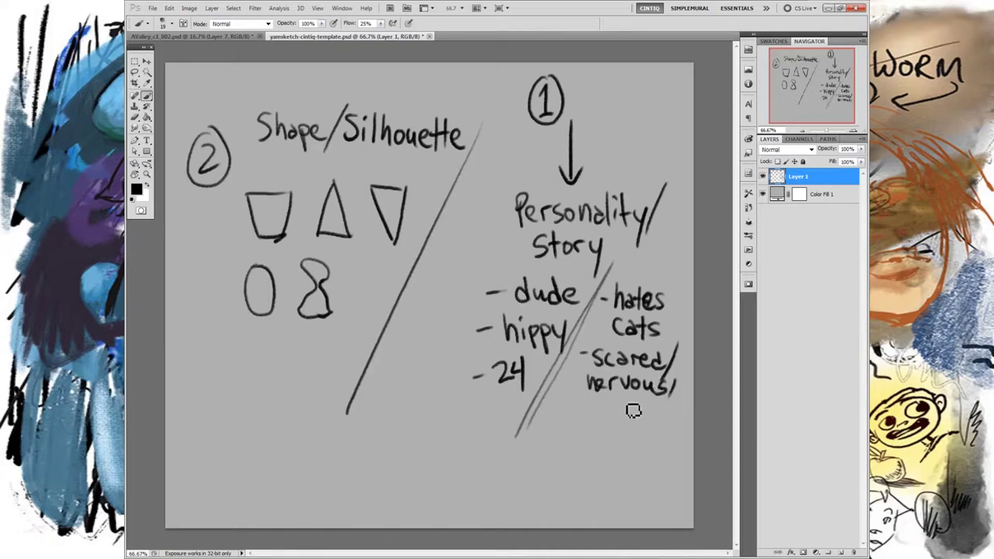
pyautogui.moveTo(621, 415); pyautogui.dragTo(640, 434)
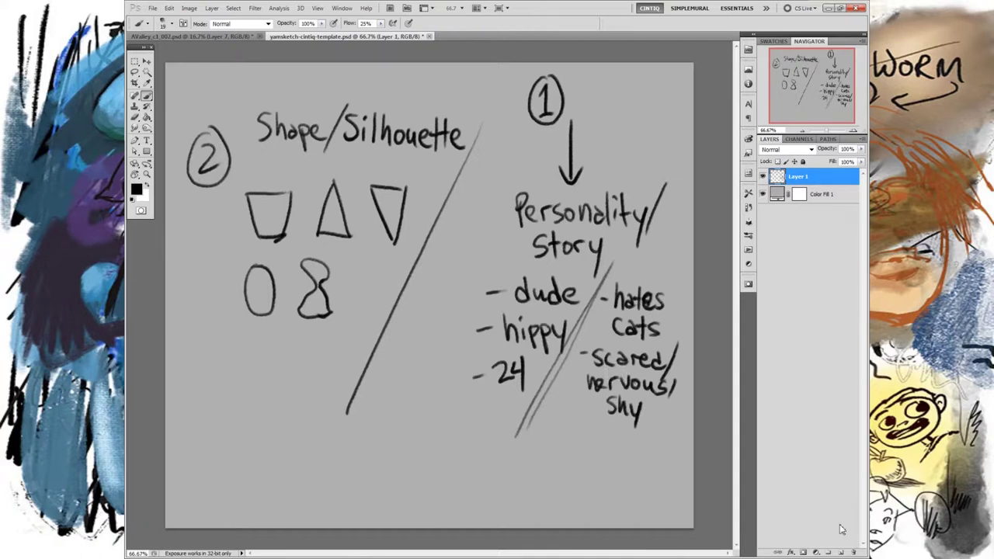
# Add a new layer, hide the notes on Layer 1, and sketch a large inverted triangle with a rounded tip
pyautogui.click(841, 552)
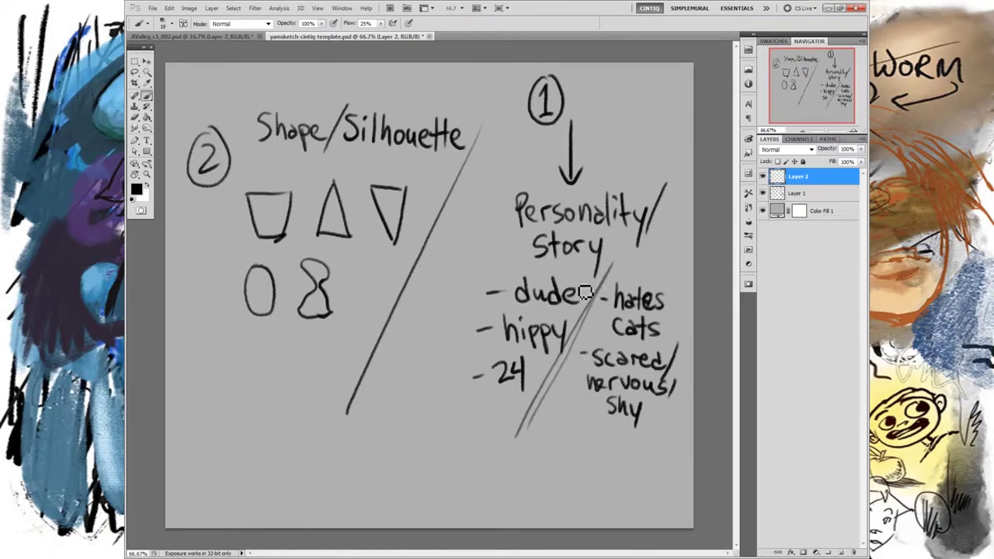
pyautogui.click(762, 194)
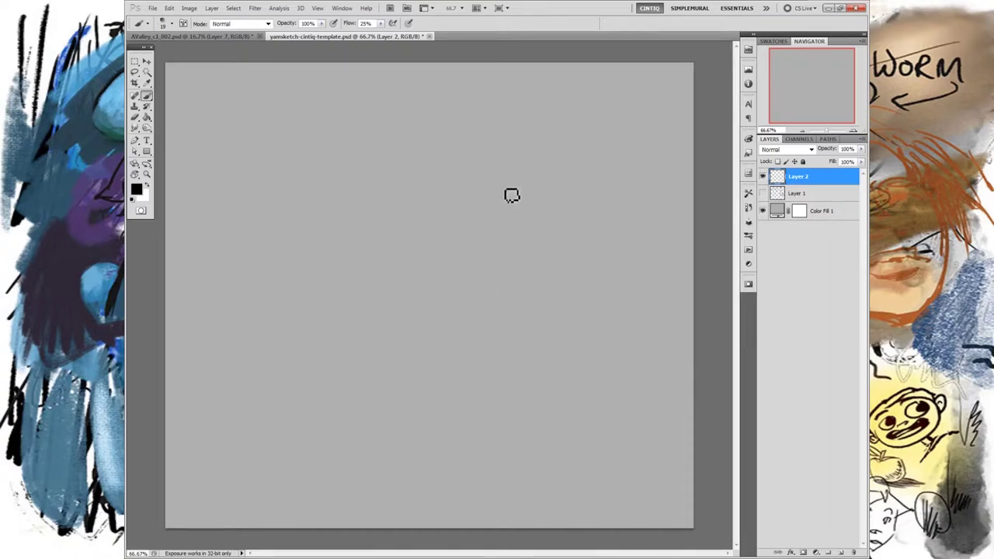
pyautogui.moveTo(413, 176); pyautogui.dragTo(458, 257)
pyautogui.moveTo(416, 167)
pyautogui.mouseDown()
pyautogui.moveTo(533, 180)
pyautogui.moveTo(552, 195)
pyautogui.moveTo(483, 264)
pyautogui.mouseUp()
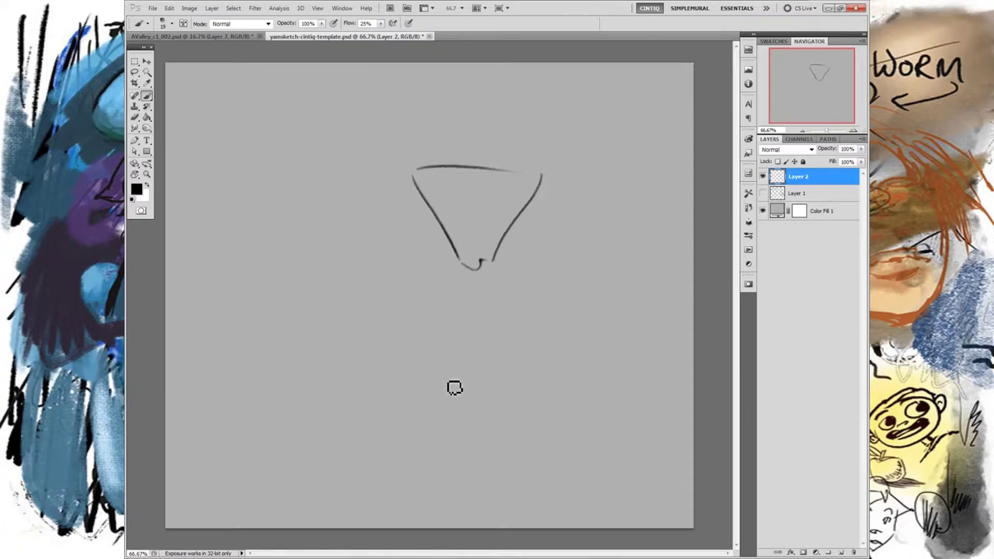
# Draw a row with a circle, square and triangle, and their solid versions, a sphere, cube and cone, beneath it
pyautogui.moveTo(275, 105)
pyautogui.mouseDown()
pyautogui.moveTo(302, 106)
pyautogui.moveTo(286, 141)
pyautogui.mouseUp()
pyautogui.moveTo(312, 109)
pyautogui.mouseDown()
pyautogui.moveTo(320, 150)
pyautogui.moveTo(315, 115)
pyautogui.moveTo(354, 116)
pyautogui.moveTo(353, 140)
pyautogui.moveTo(312, 146)
pyautogui.mouseUp()
pyautogui.moveTo(392, 103)
pyautogui.mouseDown()
pyautogui.moveTo(377, 147)
pyautogui.moveTo(416, 144)
pyautogui.moveTo(395, 111)
pyautogui.moveTo(408, 142)
pyautogui.mouseUp()
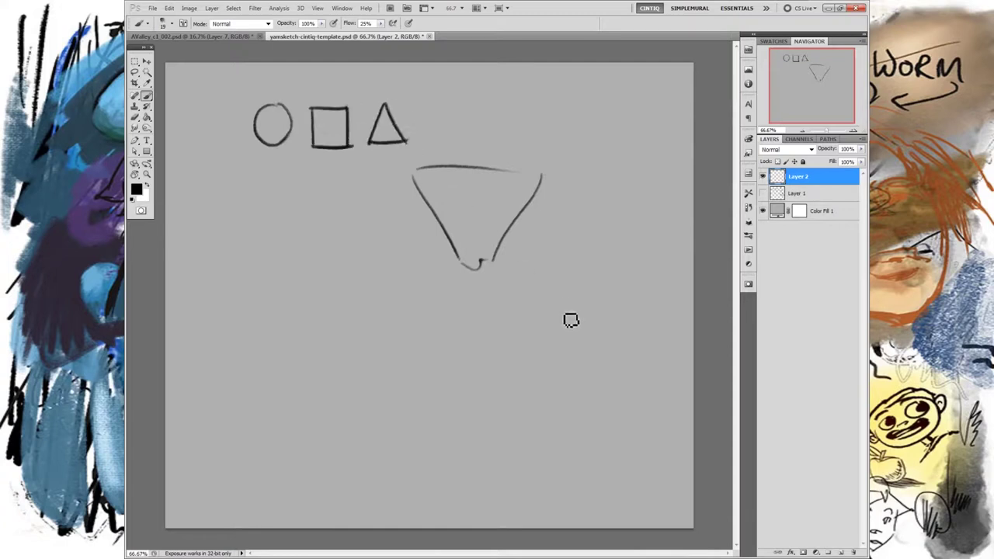
pyautogui.moveTo(272, 173)
pyautogui.mouseDown()
pyautogui.moveTo(257, 204)
pyautogui.moveTo(282, 198)
pyautogui.moveTo(275, 213)
pyautogui.mouseUp()
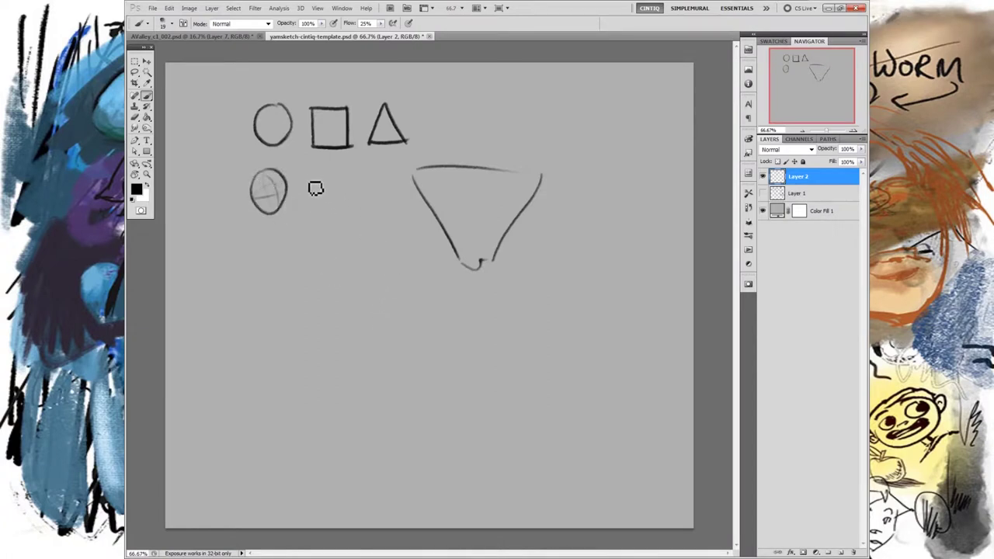
pyautogui.moveTo(310, 191)
pyautogui.mouseDown()
pyautogui.moveTo(340, 217)
pyautogui.moveTo(344, 181)
pyautogui.moveTo(334, 171)
pyautogui.moveTo(346, 175)
pyautogui.moveTo(347, 210)
pyautogui.mouseUp()
pyautogui.moveTo(388, 205)
pyautogui.mouseDown()
pyautogui.moveTo(402, 204)
pyautogui.moveTo(368, 192)
pyautogui.moveTo(357, 208)
pyautogui.moveTo(378, 181)
pyautogui.mouseUp()
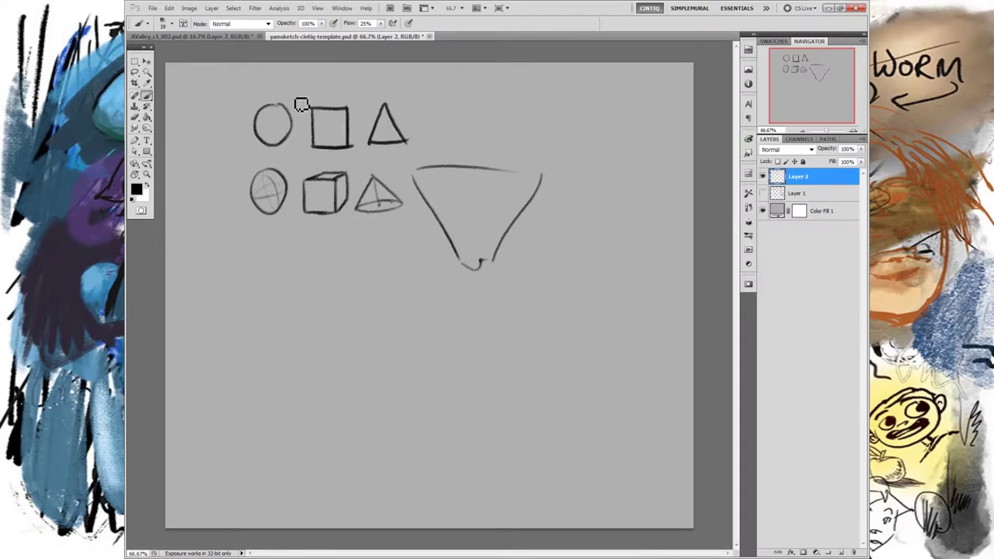
# Label the row of flat shapes "2D" and the row of solid shapes "3D"
pyautogui.moveTo(200, 124); pyautogui.dragTo(221, 136)
pyautogui.moveTo(221, 119); pyautogui.dragTo(222, 136)
pyautogui.moveTo(207, 187); pyautogui.dragTo(208, 205)
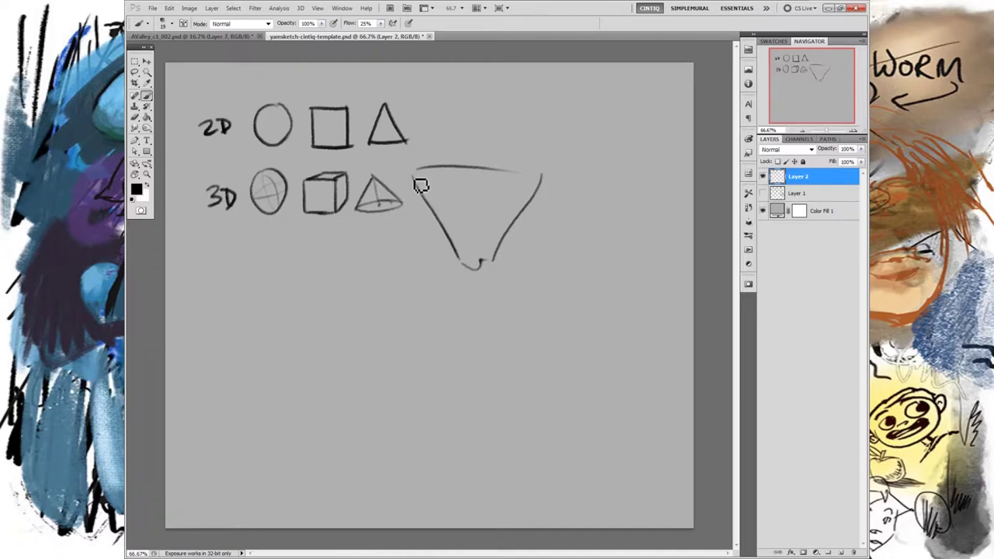
# Remove the large round-tipped inverted triangle from the canvas
pyautogui.hotkey('ctrl', 'z')
pyautogui.hotkey('ctrl', 'z')
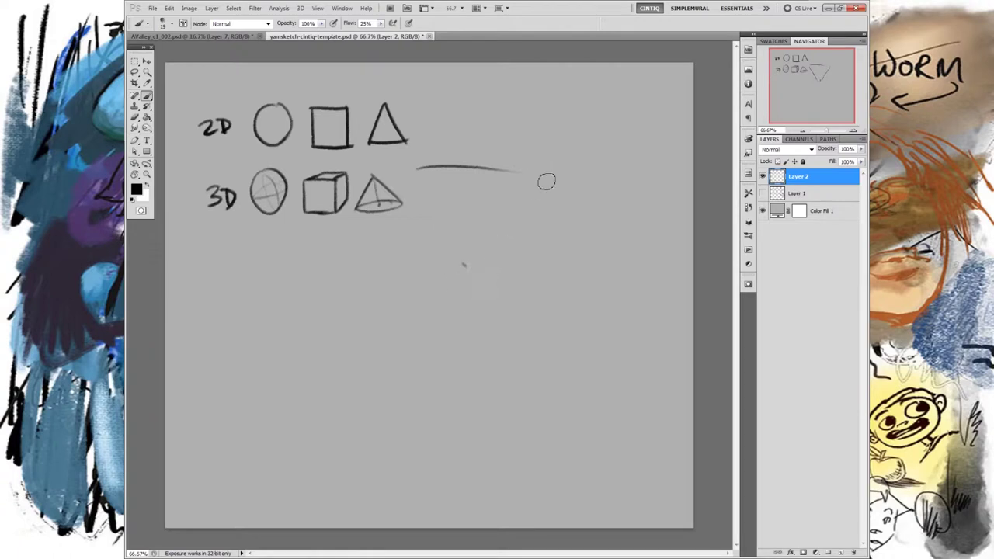
pyautogui.hotkey('ctrl', 'z')
pyautogui.moveTo(470, 166); pyautogui.dragTo(512, 170)
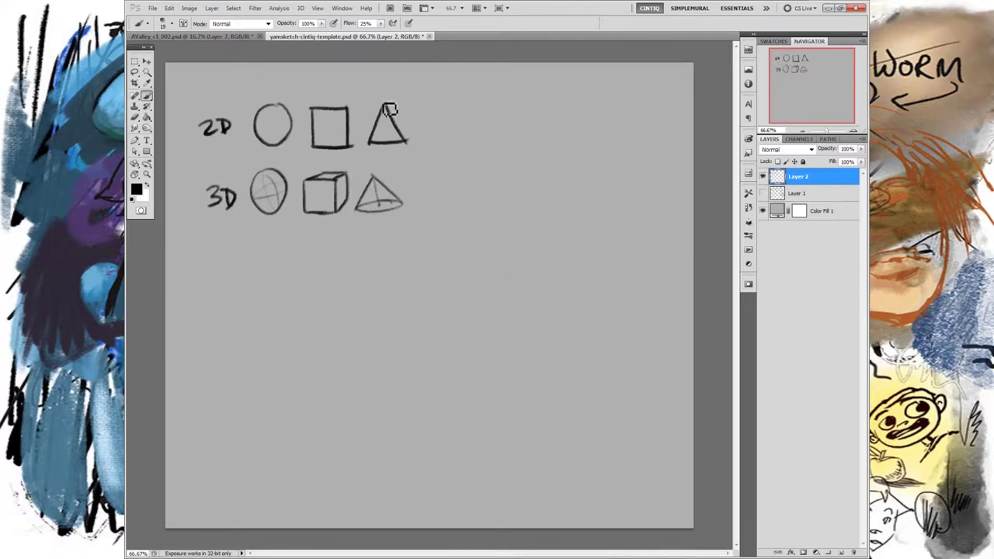
# Draw a straight-sided inverted triangle as a torso beside the shape rows, with a small hip rectangle at its tip
pyautogui.moveTo(476, 191); pyautogui.dragTo(526, 264)
pyautogui.moveTo(471, 187)
pyautogui.mouseDown()
pyautogui.moveTo(594, 195)
pyautogui.moveTo(587, 191)
pyautogui.moveTo(531, 262)
pyautogui.mouseUp()
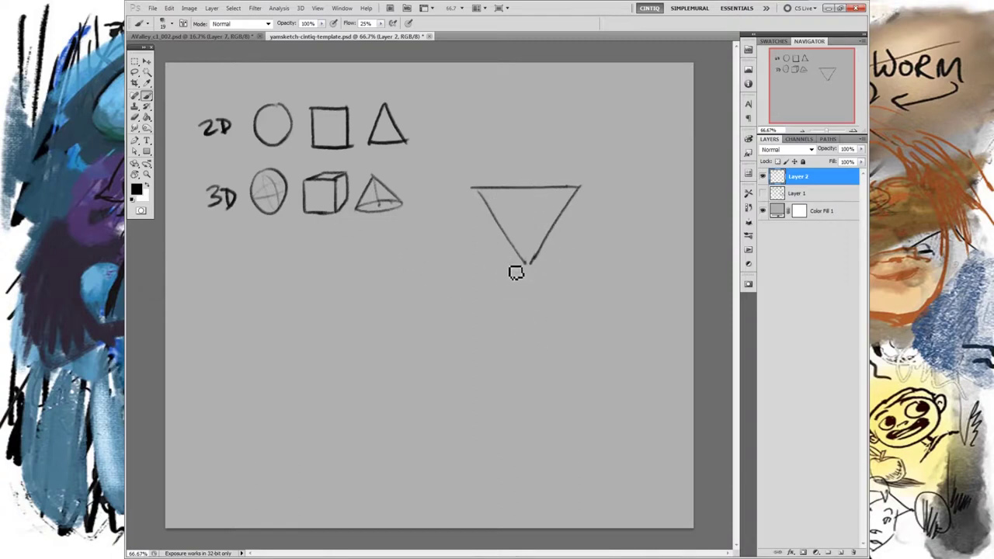
pyautogui.moveTo(508, 261); pyautogui.dragTo(515, 279)
# Try body-contour strokes along both sides of the torso triangle, and undo them
pyautogui.moveTo(470, 185); pyautogui.dragTo(490, 330)
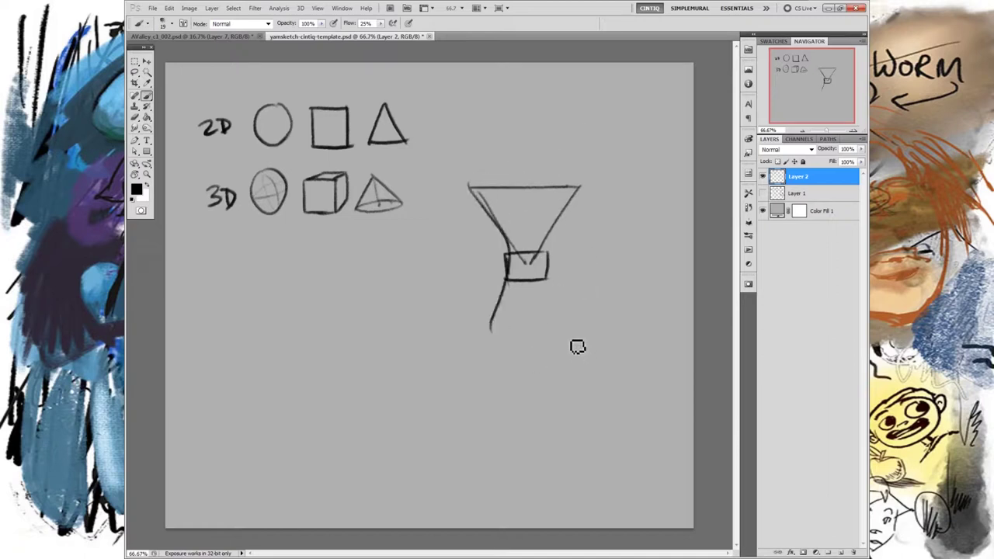
pyautogui.hotkey('ctrl', 'z')
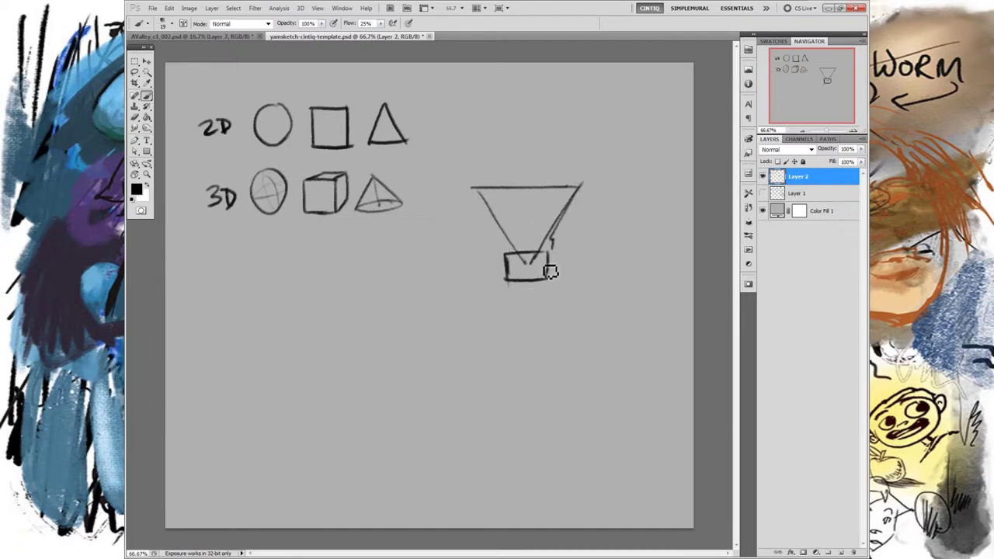
pyautogui.moveTo(580, 184)
pyautogui.mouseDown()
pyautogui.moveTo(556, 225)
pyautogui.moveTo(550, 267)
pyautogui.mouseUp()
pyautogui.moveTo(473, 186)
pyautogui.mouseDown()
pyautogui.moveTo(496, 219)
pyautogui.moveTo(507, 218)
pyautogui.moveTo(512, 268)
pyautogui.mouseUp()
pyautogui.hotkey('ctrl', 'z')
pyautogui.hotkey('ctrl', 'alt', 'z')
# Sketch a curved gesture line below the shape rows and build a male figure's torso, bent arms and head around it
pyautogui.moveTo(423, 270)
pyautogui.mouseDown()
pyautogui.moveTo(422, 415)
pyautogui.moveTo(444, 436)
pyautogui.mouseUp()
pyautogui.moveTo(393, 293)
pyautogui.mouseDown()
pyautogui.moveTo(404, 354)
pyautogui.moveTo(384, 323)
pyautogui.moveTo(419, 351)
pyautogui.moveTo(414, 361)
pyautogui.moveTo(399, 362)
pyautogui.moveTo(423, 345)
pyautogui.moveTo(396, 353)
pyautogui.moveTo(370, 288)
pyautogui.moveTo(345, 319)
pyautogui.moveTo(347, 354)
pyautogui.moveTo(371, 310)
pyautogui.moveTo(333, 344)
pyautogui.moveTo(352, 344)
pyautogui.moveTo(358, 371)
pyautogui.moveTo(407, 386)
pyautogui.moveTo(382, 403)
pyautogui.moveTo(396, 384)
pyautogui.mouseUp()
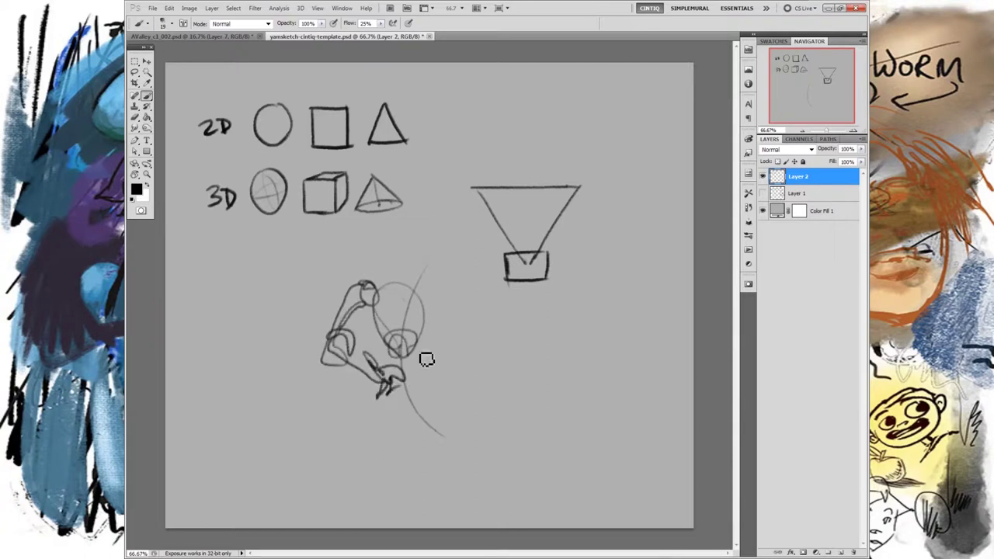
pyautogui.moveTo(427, 303)
pyautogui.mouseDown()
pyautogui.moveTo(457, 329)
pyautogui.moveTo(433, 321)
pyautogui.moveTo(460, 337)
pyautogui.moveTo(442, 342)
pyautogui.moveTo(443, 384)
pyautogui.moveTo(461, 339)
pyautogui.moveTo(451, 381)
pyautogui.mouseUp()
pyautogui.moveTo(388, 269); pyautogui.dragTo(387, 279)
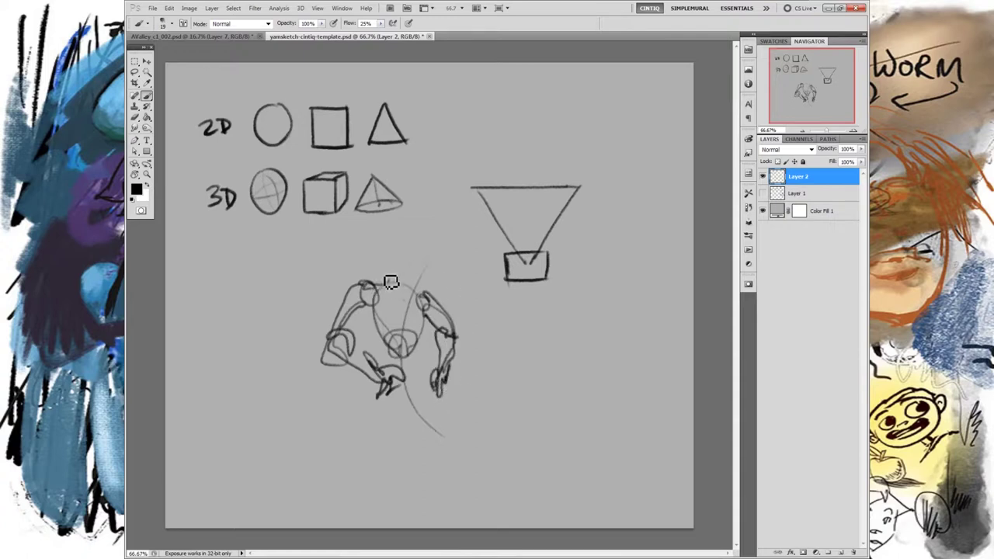
pyautogui.moveTo(394, 281)
pyautogui.mouseDown()
pyautogui.moveTo(409, 238)
pyautogui.moveTo(419, 262)
pyautogui.moveTo(406, 277)
pyautogui.moveTo(379, 270)
pyautogui.moveTo(410, 276)
pyautogui.mouseUp()
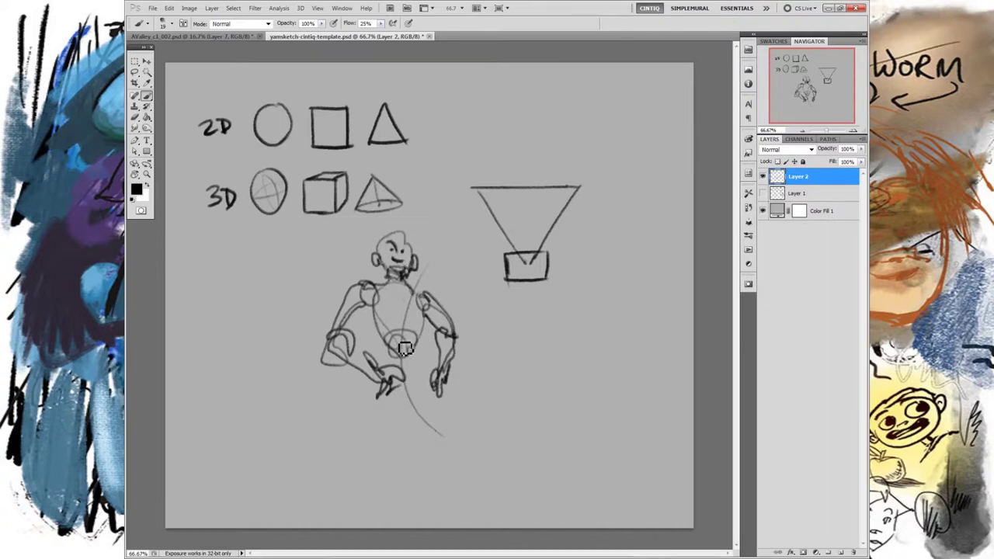
# Undo the figure's head, arms and torso back to the gesture line
pyautogui.hotkey('ctrl', 'alt', 'z')
pyautogui.hotkey('ctrl', 'alt', 'z')
pyautogui.hotkey('ctrl', 'alt', 'z')
pyautogui.hotkey('ctrl', 'alt', 'z')
pyautogui.hotkey('ctrl', 'alt', 'z')
pyautogui.hotkey('ctrl', 'alt', 'z')
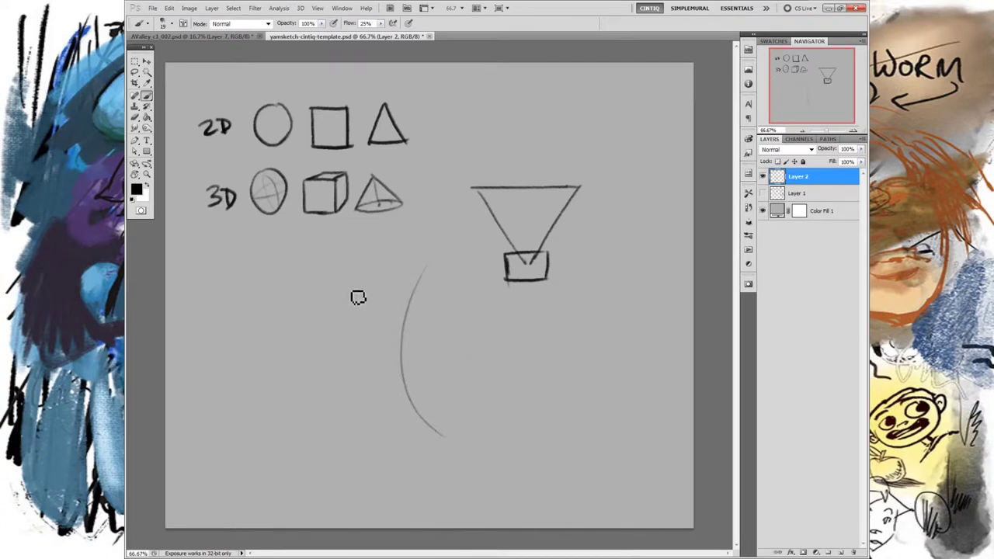
# Try a wavy body outline around the gesture line, and undo both the outline and the line
pyautogui.moveTo(313, 266)
pyautogui.mouseDown()
pyautogui.moveTo(355, 412)
pyautogui.moveTo(407, 421)
pyautogui.moveTo(430, 326)
pyautogui.moveTo(411, 247)
pyautogui.mouseUp()
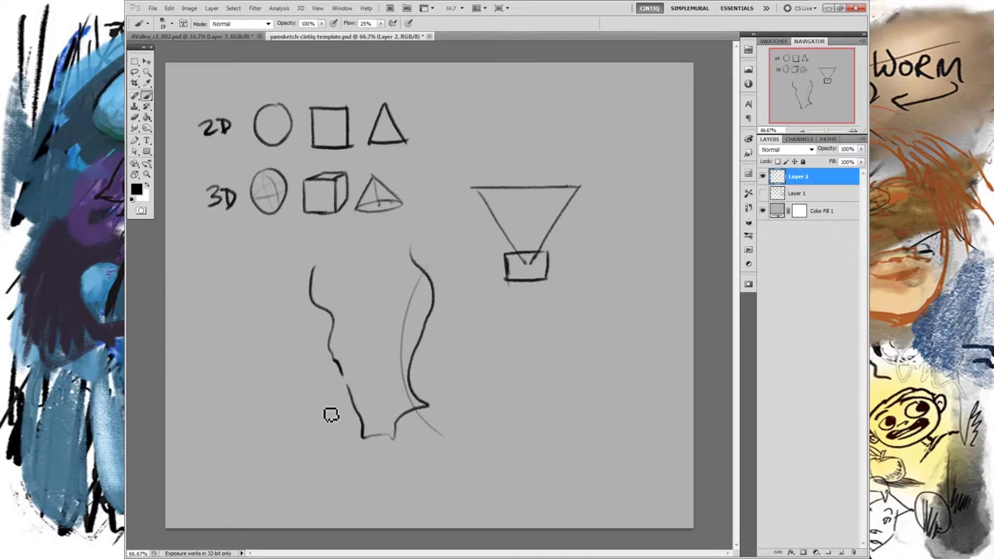
pyautogui.hotkey('ctrl', 'z')
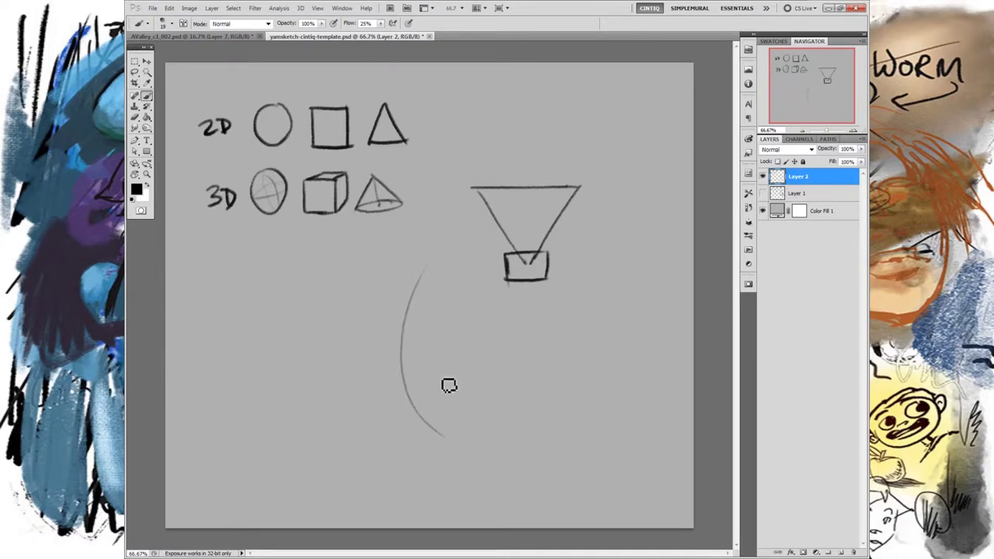
pyautogui.hotkey('ctrl', 'alt', 'z')
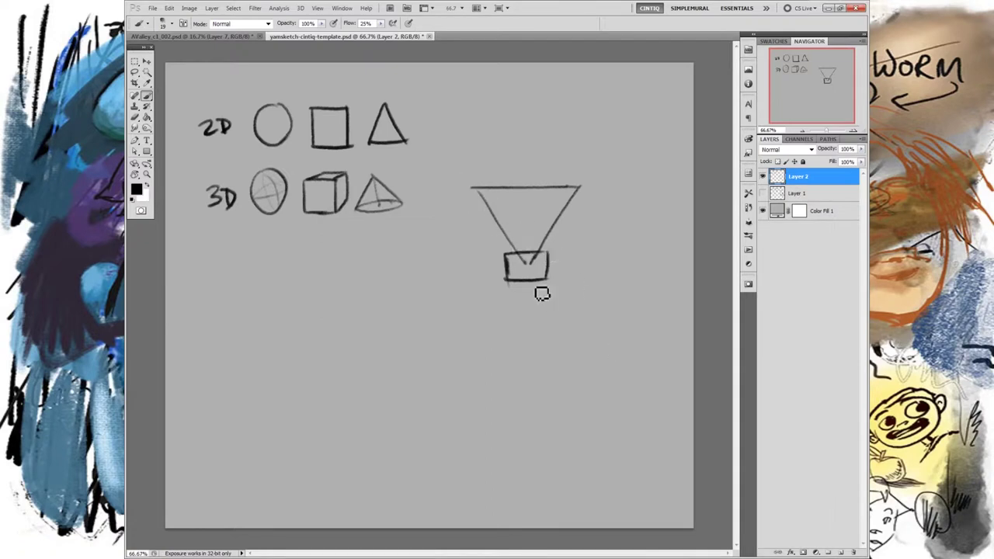
# Draw circles as shoulders on the two upper corners of the torso triangle and a small rectangular head above it
pyautogui.moveTo(477, 189); pyautogui.dragTo(509, 249)
pyautogui.moveTo(459, 179); pyautogui.dragTo(490, 214)
pyautogui.moveTo(589, 187)
pyautogui.mouseDown()
pyautogui.moveTo(607, 190)
pyautogui.moveTo(580, 210)
pyautogui.mouseUp()
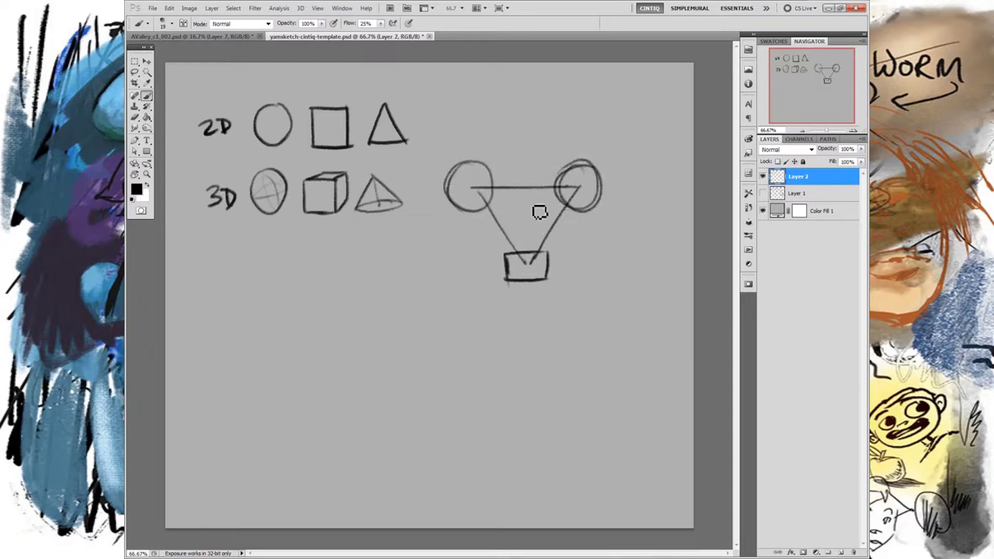
pyautogui.moveTo(521, 144); pyautogui.dragTo(518, 158)
pyautogui.moveTo(513, 146)
pyautogui.mouseDown()
pyautogui.moveTo(534, 155)
pyautogui.moveTo(520, 162)
pyautogui.mouseUp()
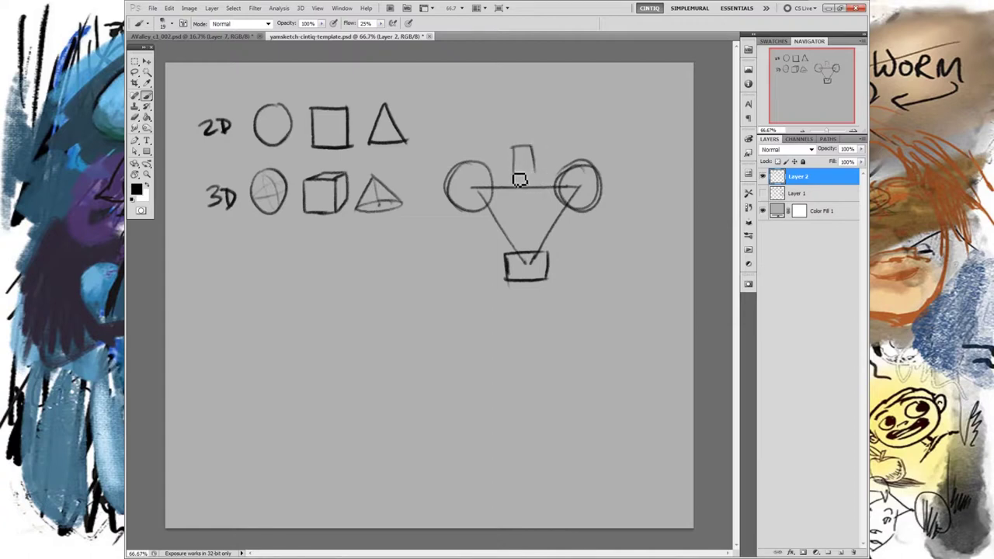
# Try a small trapezoid above the rectangular head, and undo it
pyautogui.moveTo(483, 83)
pyautogui.mouseDown()
pyautogui.moveTo(480, 124)
pyautogui.moveTo(525, 118)
pyautogui.moveTo(513, 87)
pyautogui.moveTo(490, 90)
pyautogui.moveTo(484, 134)
pyautogui.moveTo(522, 131)
pyautogui.moveTo(484, 93)
pyautogui.mouseUp()
pyautogui.hotkey('ctrl', 'z')
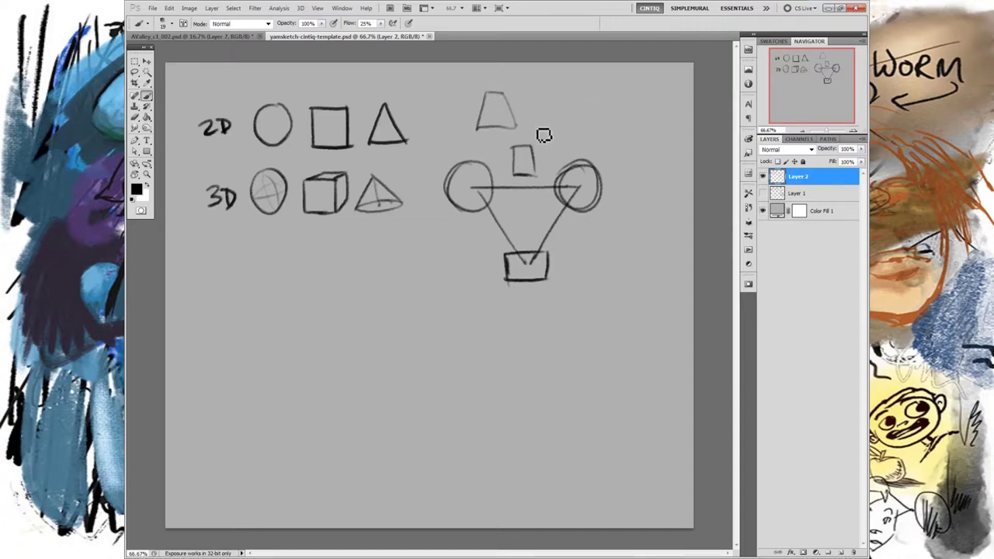
pyautogui.hotkey('ctrl', 'alt', 'z')
pyautogui.hotkey('ctrl', 'alt', 'z')
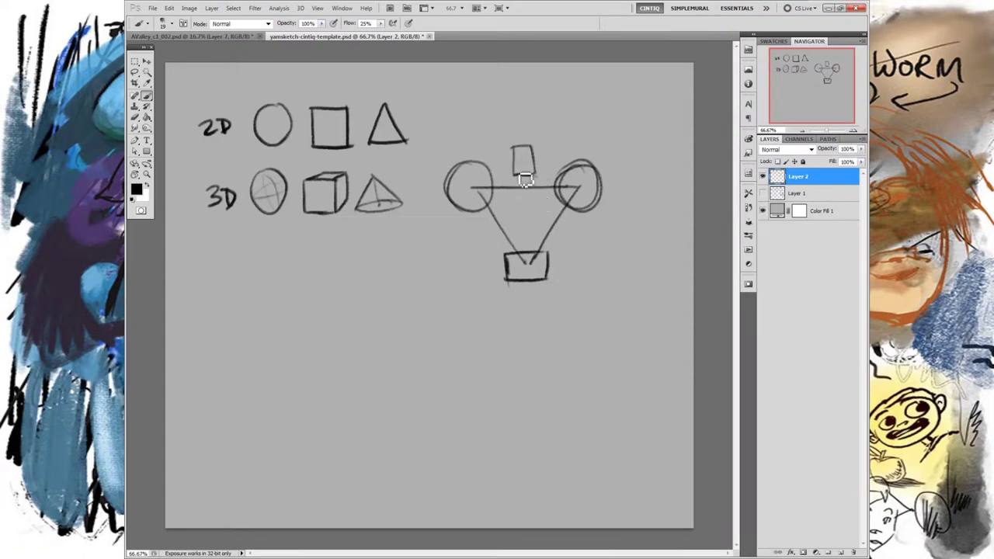
# Start the first leg with a short curved stroke running down from the hip rectangle
pyautogui.moveTo(518, 175)
pyautogui.mouseDown()
pyautogui.moveTo(519, 192)
pyautogui.moveTo(529, 191)
pyautogui.mouseUp()
pyautogui.moveTo(505, 280); pyautogui.dragTo(520, 337)
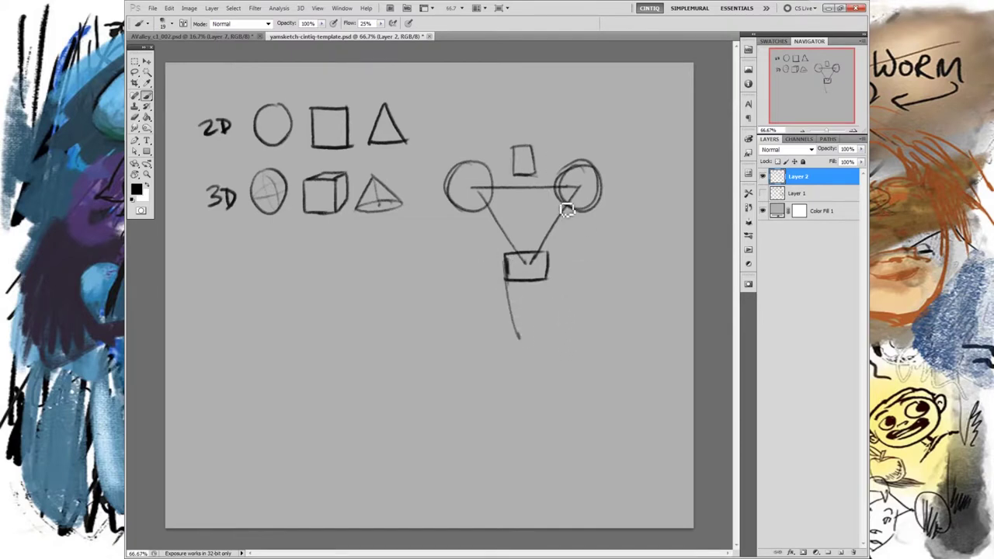
# Draw a vertical proportion gauge beside the figure, divided at hip level, and extend the legs into long tapered shapes
pyautogui.moveTo(612, 143)
pyautogui.mouseDown()
pyautogui.moveTo(631, 280)
pyautogui.moveTo(624, 276)
pyautogui.moveTo(656, 266)
pyautogui.mouseUp()
pyautogui.moveTo(487, 269)
pyautogui.mouseDown()
pyautogui.moveTo(659, 265)
pyautogui.moveTo(630, 390)
pyautogui.moveTo(626, 272)
pyautogui.mouseUp()
pyautogui.moveTo(506, 272)
pyautogui.mouseDown()
pyautogui.moveTo(520, 388)
pyautogui.moveTo(534, 382)
pyautogui.mouseUp()
pyautogui.moveTo(540, 274); pyautogui.dragTo(534, 382)
pyautogui.moveTo(535, 382); pyautogui.dragTo(547, 358)
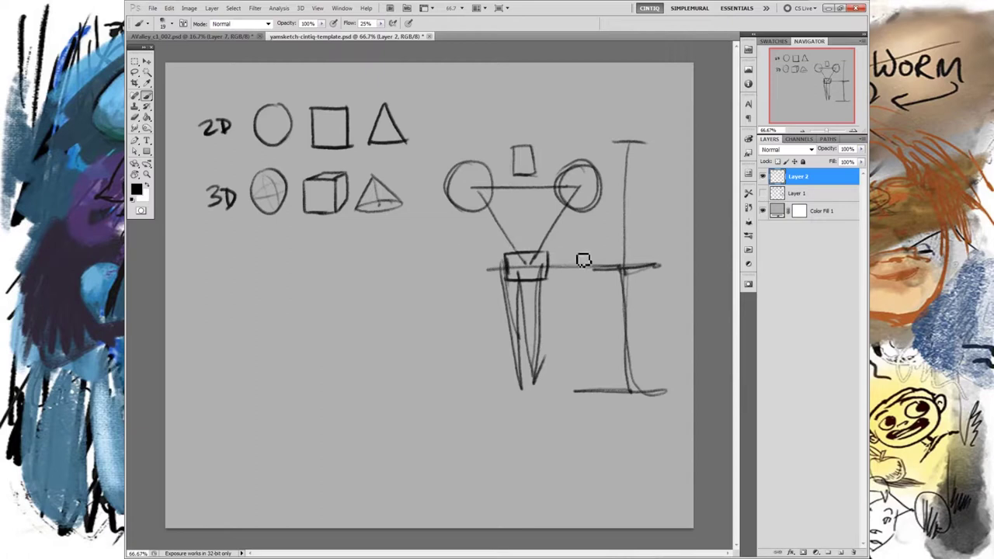
# Undo the long tapered legs and the proportion gauge, keeping the gauge's top dash and the first short leg stroke
pyautogui.hotkey('ctrl', 'alt', 'z')
pyautogui.hotkey('ctrl', 'alt', 'z')
pyautogui.hotkey('ctrl', 'alt', 'z')
pyautogui.hotkey('ctrl', 'alt', 'z')
pyautogui.hotkey('ctrl', 'alt', 'z')
pyautogui.hotkey('ctrl', 'alt', 'z')
pyautogui.hotkey('ctrl', 'alt', 'z')
pyautogui.hotkey('ctrl', 'alt', 'z')
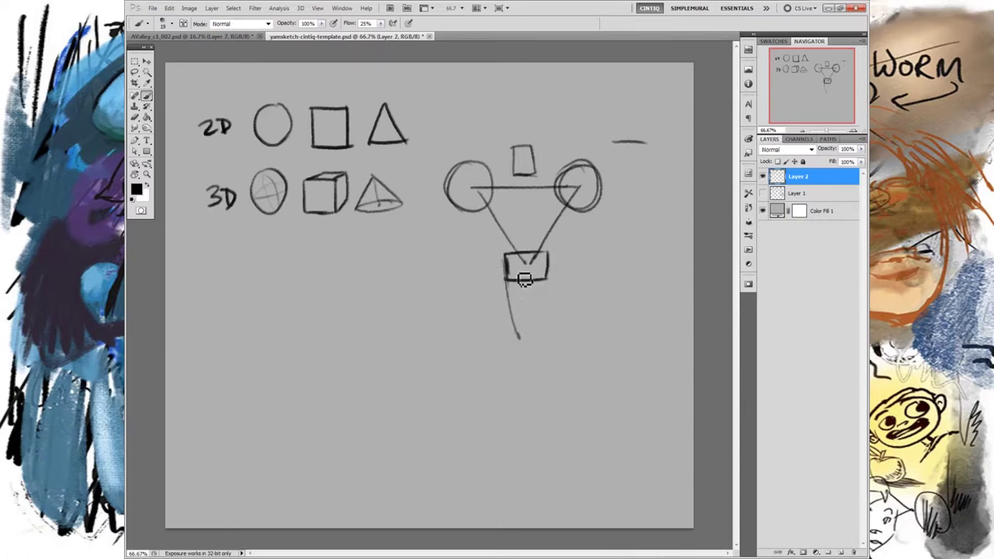
# Complete two short tapered upper legs below the hip rectangle and add slanted strokes inside the rectangle
pyautogui.moveTo(523, 281); pyautogui.dragTo(521, 337)
pyautogui.moveTo(535, 278); pyautogui.dragTo(536, 337)
pyautogui.moveTo(550, 277); pyautogui.dragTo(535, 337)
pyautogui.moveTo(505, 257); pyautogui.dragTo(530, 274)
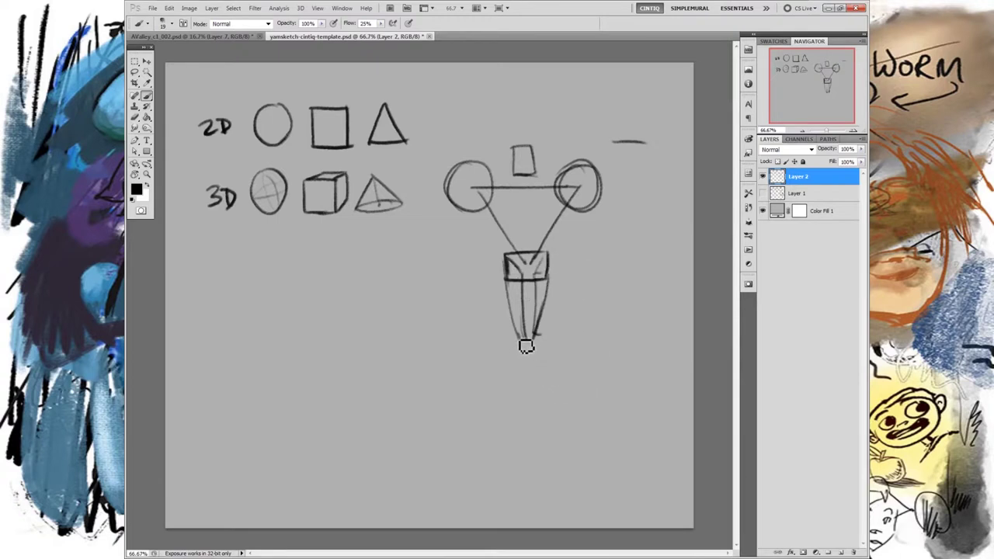
# Draw small pointed feet at the ends of the short legs, undoing a stray stroke beneath the figure
pyautogui.moveTo(522, 339)
pyautogui.mouseDown()
pyautogui.moveTo(500, 343)
pyautogui.moveTo(556, 344)
pyautogui.mouseUp()
pyautogui.moveTo(479, 423)
pyautogui.mouseDown()
pyautogui.moveTo(482, 373)
pyautogui.moveTo(517, 423)
pyautogui.mouseUp()
pyautogui.hotkey('ctrl', 'alt', 'z')
pyautogui.hotkey('ctrl', 'alt', 'z')
pyautogui.hotkey('ctrl', 'alt', 'z')
# Draw a vertical proportion gauge from head to foot level beside the figure, divide it at hip level and reinforce the inner legs
pyautogui.moveTo(628, 143)
pyautogui.mouseDown()
pyautogui.moveTo(620, 348)
pyautogui.moveTo(637, 341)
pyautogui.mouseUp()
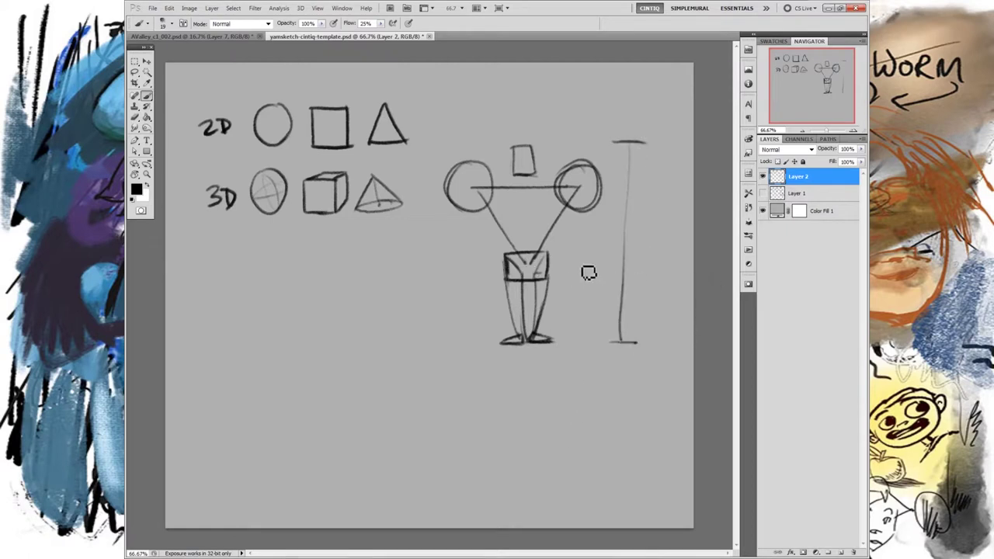
pyautogui.moveTo(518, 270)
pyautogui.mouseDown()
pyautogui.moveTo(625, 268)
pyautogui.moveTo(527, 265)
pyautogui.moveTo(538, 257)
pyautogui.mouseUp()
pyautogui.moveTo(621, 262); pyautogui.dragTo(634, 260)
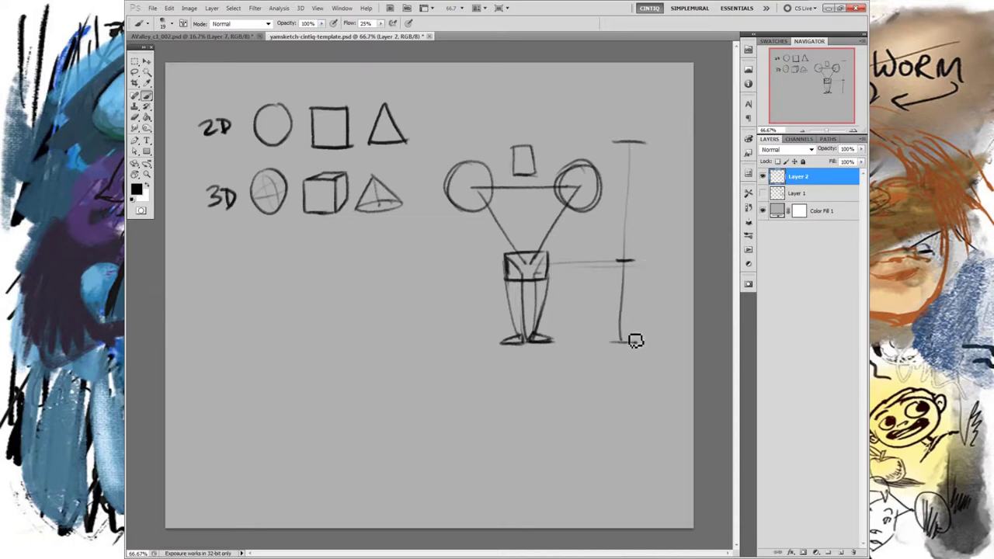
pyautogui.moveTo(518, 278); pyautogui.dragTo(529, 346)
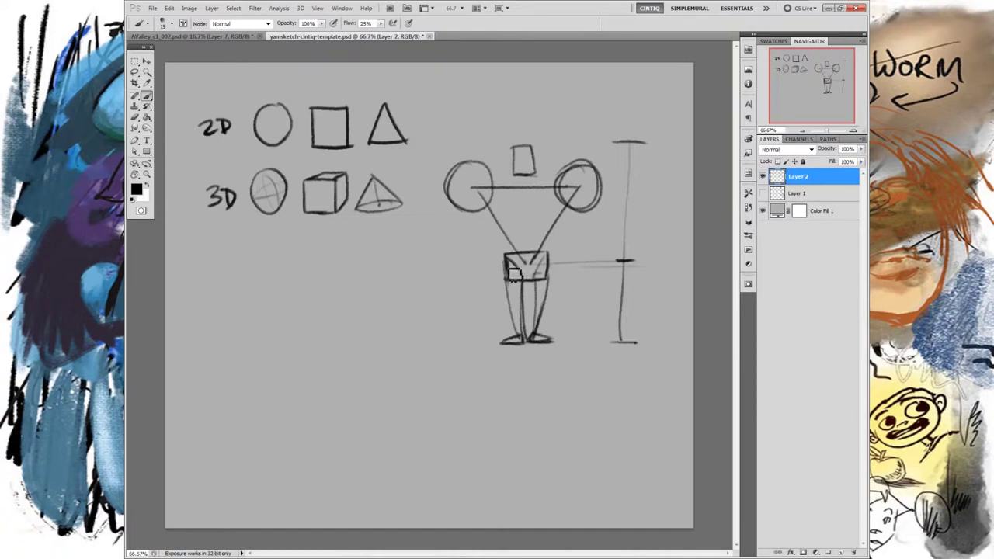
pyautogui.moveTo(486, 269); pyautogui.dragTo(567, 266)
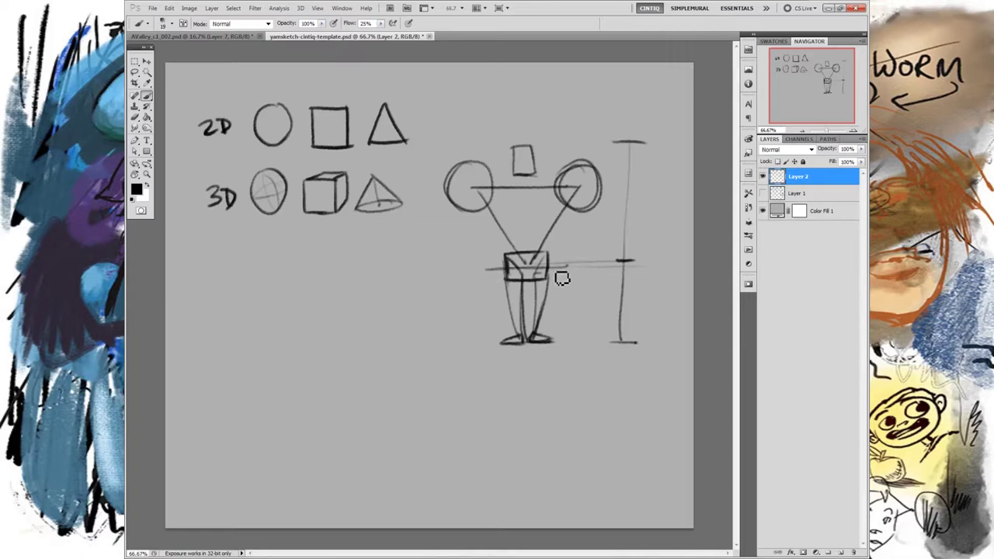
pyautogui.moveTo(496, 278); pyautogui.dragTo(504, 287)
pyautogui.moveTo(451, 211); pyautogui.dragTo(465, 286)
pyautogui.hotkey('ctrl', 'z')
pyautogui.hotkey('ctrl', 'alt', 'z')
# Try long, curved, tapering arms that reach from both shoulder circles down to foot level
pyautogui.moveTo(443, 196)
pyautogui.mouseDown()
pyautogui.moveTo(456, 348)
pyautogui.moveTo(486, 216)
pyautogui.moveTo(453, 288)
pyautogui.moveTo(458, 340)
pyautogui.moveTo(484, 211)
pyautogui.moveTo(459, 288)
pyautogui.mouseUp()
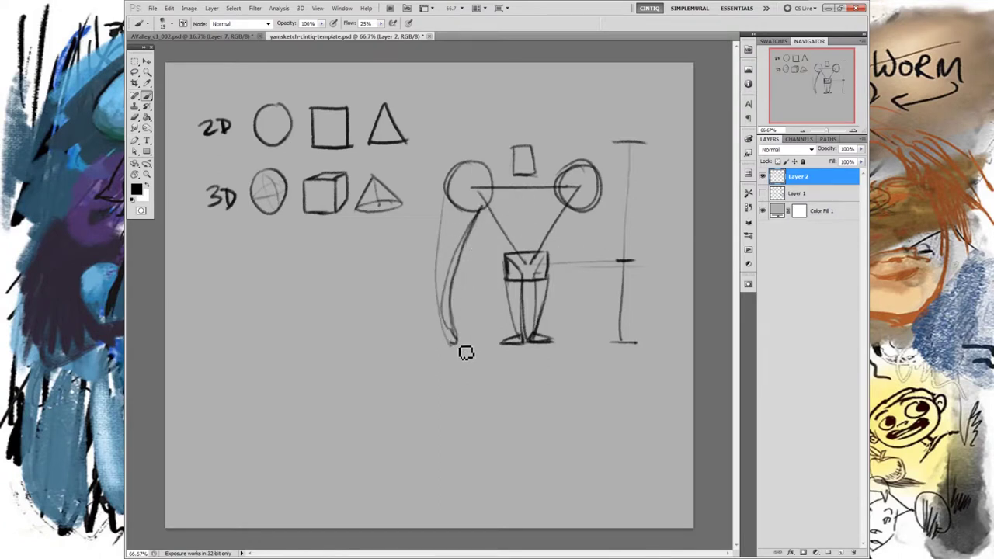
pyautogui.moveTo(573, 214)
pyautogui.mouseDown()
pyautogui.moveTo(578, 348)
pyautogui.moveTo(600, 202)
pyautogui.mouseUp()
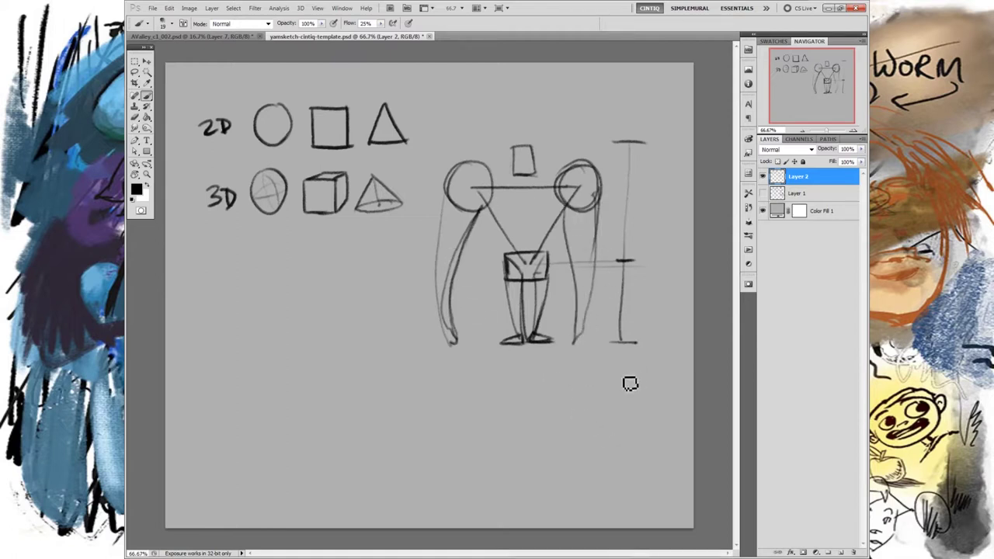
pyautogui.hotkey('ctrl', 'alt', 'z')
pyautogui.hotkey('ctrl', 'alt', 'z')
pyautogui.hotkey('ctrl', 'alt', 'z')
pyautogui.hotkey('ctrl', 'alt', 'z')
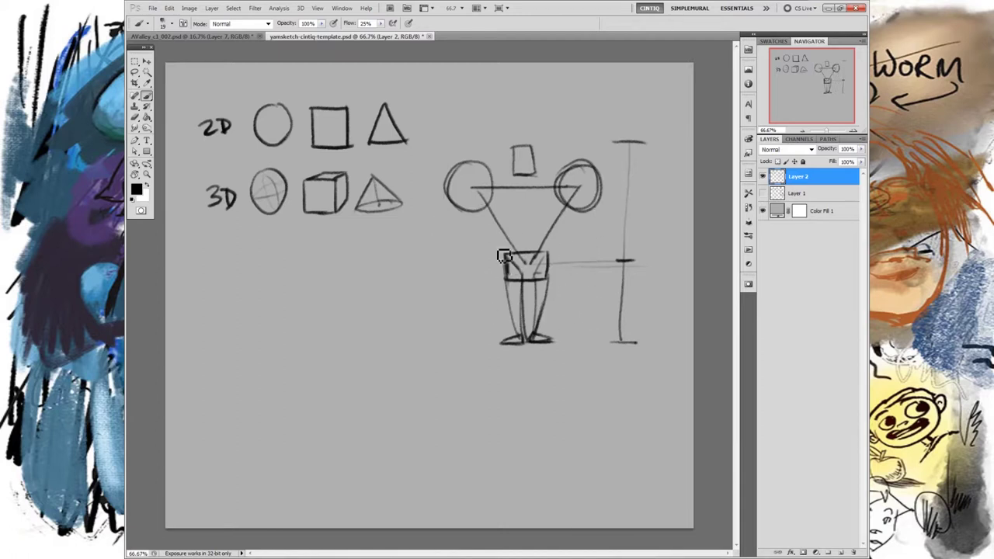
# Try short curved arms with small hands that end at hip level
pyautogui.moveTo(465, 254); pyautogui.dragTo(489, 253)
pyautogui.hotkey('ctrl', 'alt', 'z')
pyautogui.moveTo(444, 194)
pyautogui.mouseDown()
pyautogui.moveTo(450, 265)
pyautogui.moveTo(459, 266)
pyautogui.moveTo(453, 253)
pyautogui.moveTo(492, 203)
pyautogui.mouseUp()
pyautogui.moveTo(578, 213)
pyautogui.mouseDown()
pyautogui.moveTo(599, 269)
pyautogui.moveTo(606, 189)
pyautogui.mouseUp()
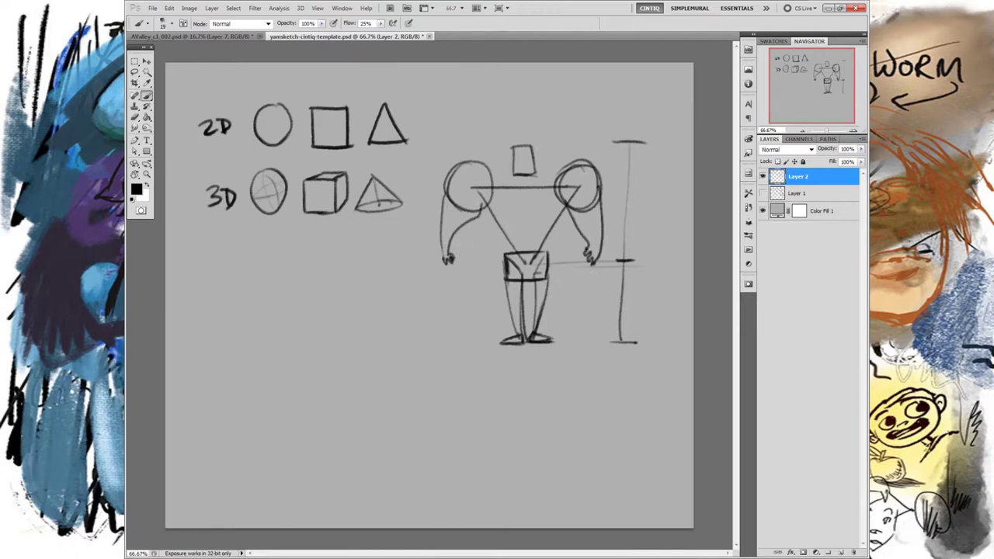
pyautogui.hotkey('ctrl', 'alt', 'z')
pyautogui.hotkey('ctrl', 'alt', 'z')
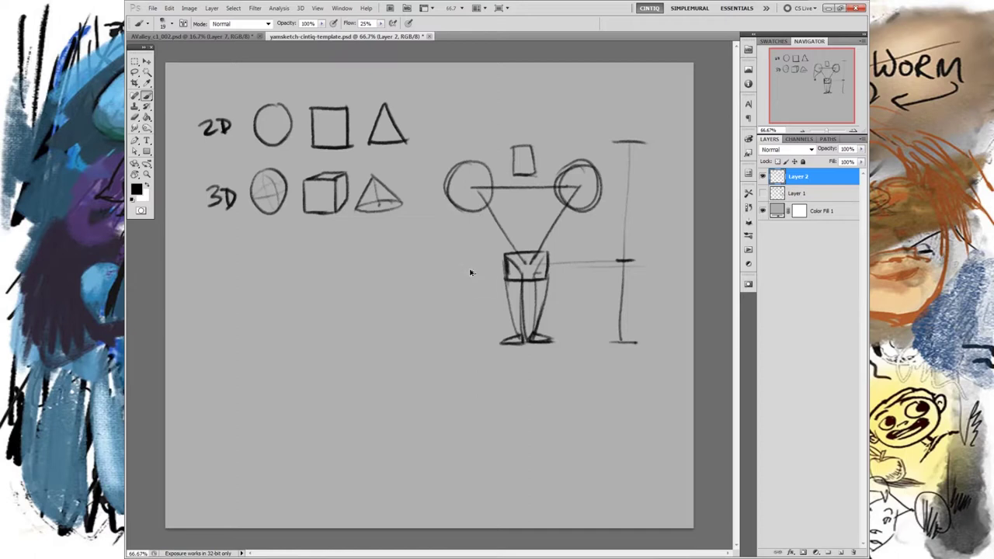
# Try a long, heavy arm ending in an oversized lumpy fist near foot level
pyautogui.moveTo(445, 193)
pyautogui.mouseDown()
pyautogui.moveTo(448, 342)
pyautogui.moveTo(478, 328)
pyautogui.moveTo(488, 308)
pyautogui.moveTo(458, 302)
pyautogui.moveTo(486, 203)
pyautogui.mouseUp()
pyautogui.moveTo(566, 205)
pyautogui.mouseDown()
pyautogui.moveTo(587, 338)
pyautogui.moveTo(592, 331)
pyautogui.moveTo(584, 346)
pyautogui.moveTo(618, 330)
pyautogui.moveTo(590, 183)
pyautogui.mouseUp()
pyautogui.hotkey('ctrl', 'z')
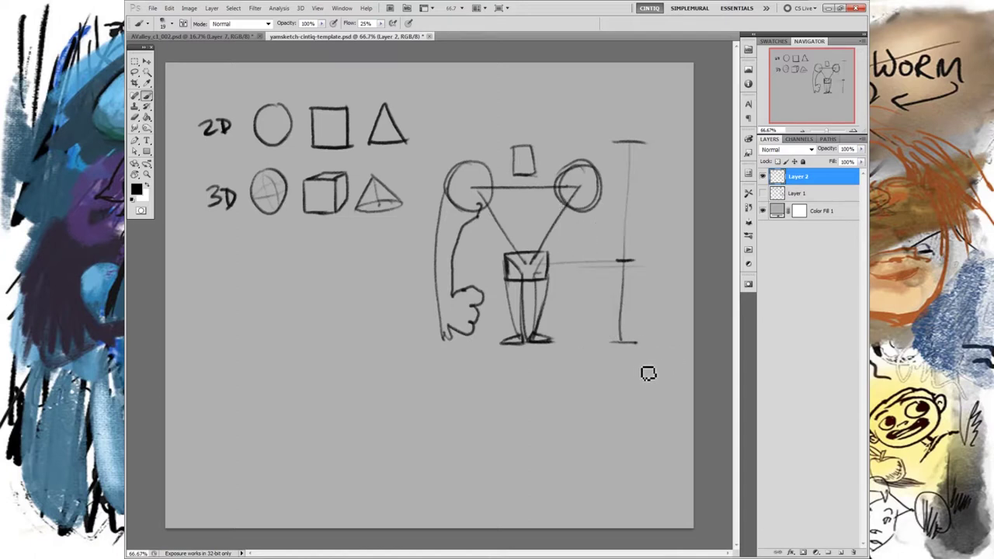
pyautogui.hotkey('ctrl', 'alt', 'z')
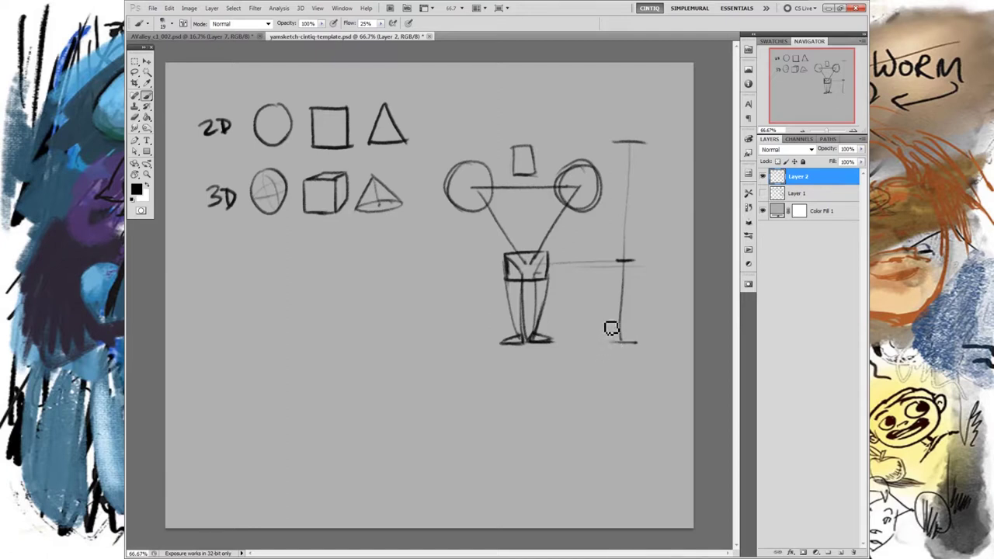
# Try a thin tapered arm with a tiny hand hanging to mid-leg height
pyautogui.moveTo(446, 197); pyautogui.dragTo(434, 287)
pyautogui.moveTo(471, 212)
pyautogui.mouseDown()
pyautogui.moveTo(497, 229)
pyautogui.moveTo(446, 293)
pyautogui.mouseUp()
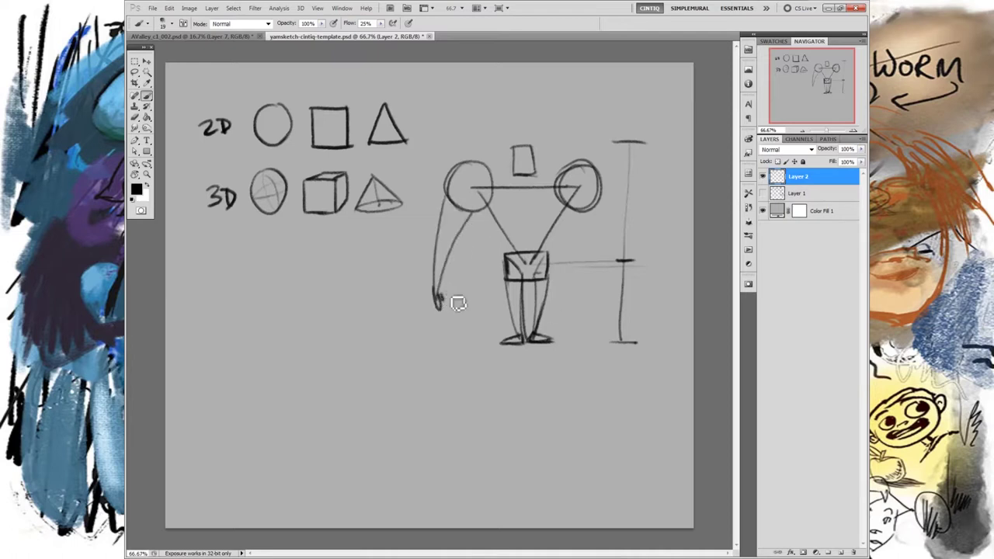
pyautogui.hotkey('ctrl', 'alt', 'z')
pyautogui.hotkey('ctrl', 'alt', 'z')
pyautogui.hotkey('ctrl', 'alt', 'z')
pyautogui.moveTo(461, 213)
pyautogui.mouseDown()
pyautogui.moveTo(455, 252)
pyautogui.moveTo(477, 207)
pyautogui.moveTo(444, 301)
pyautogui.mouseUp()
pyautogui.hotkey('ctrl', 'alt', 'z')
pyautogui.hotkey('ctrl', 'alt', 'z')
# Try an arm with a thin upper section, a bulging forearm and a small rounded hand
pyautogui.moveTo(454, 246)
pyautogui.mouseDown()
pyautogui.moveTo(440, 304)
pyautogui.moveTo(428, 308)
pyautogui.mouseUp()
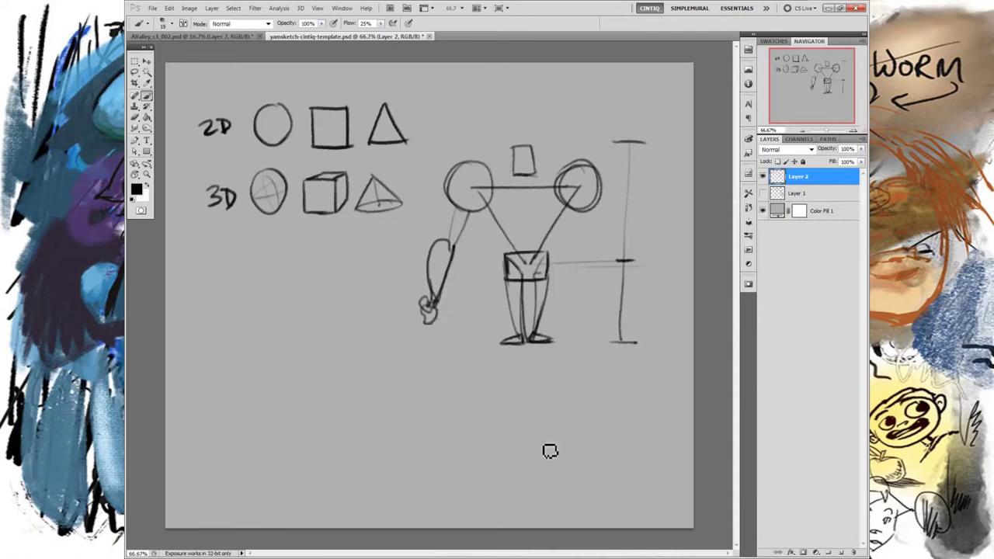
pyautogui.hotkey('ctrl', 'alt', 'z')
pyautogui.hotkey('ctrl', 'alt', 'z')
pyautogui.hotkey('ctrl', 'alt', 'z')
pyautogui.hotkey('ctrl', 'alt', 'z')
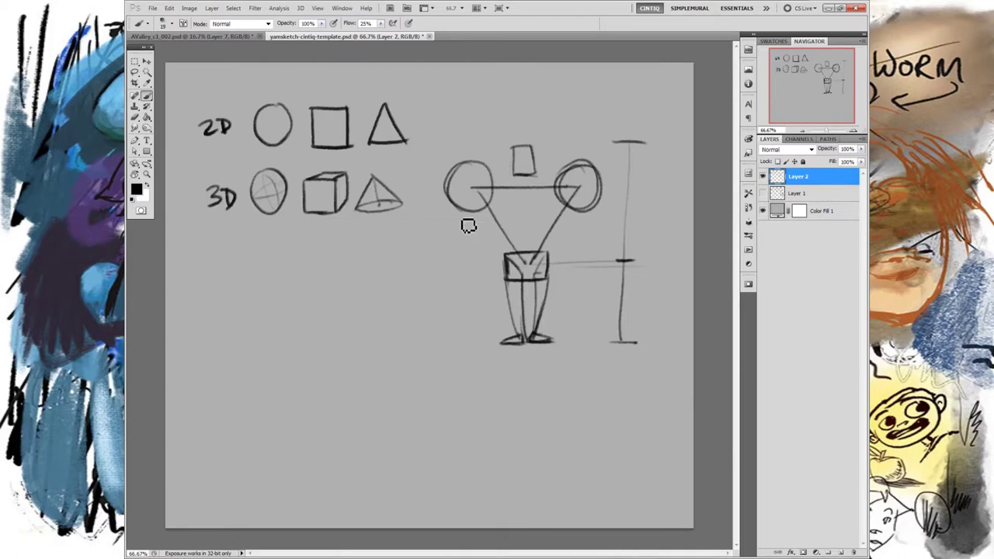
# Try a segmented arm with a straight upper section, a short forearm and a large blocky hand
pyautogui.moveTo(455, 200)
pyautogui.mouseDown()
pyautogui.moveTo(441, 257)
pyautogui.moveTo(463, 262)
pyautogui.moveTo(479, 225)
pyautogui.mouseUp()
pyautogui.moveTo(435, 251)
pyautogui.mouseDown()
pyautogui.moveTo(445, 259)
pyautogui.moveTo(444, 293)
pyautogui.mouseUp()
pyautogui.moveTo(462, 257)
pyautogui.mouseDown()
pyautogui.moveTo(443, 304)
pyautogui.moveTo(454, 296)
pyautogui.moveTo(454, 335)
pyautogui.moveTo(423, 311)
pyautogui.moveTo(439, 279)
pyautogui.moveTo(438, 295)
pyautogui.moveTo(455, 295)
pyautogui.moveTo(452, 322)
pyautogui.mouseUp()
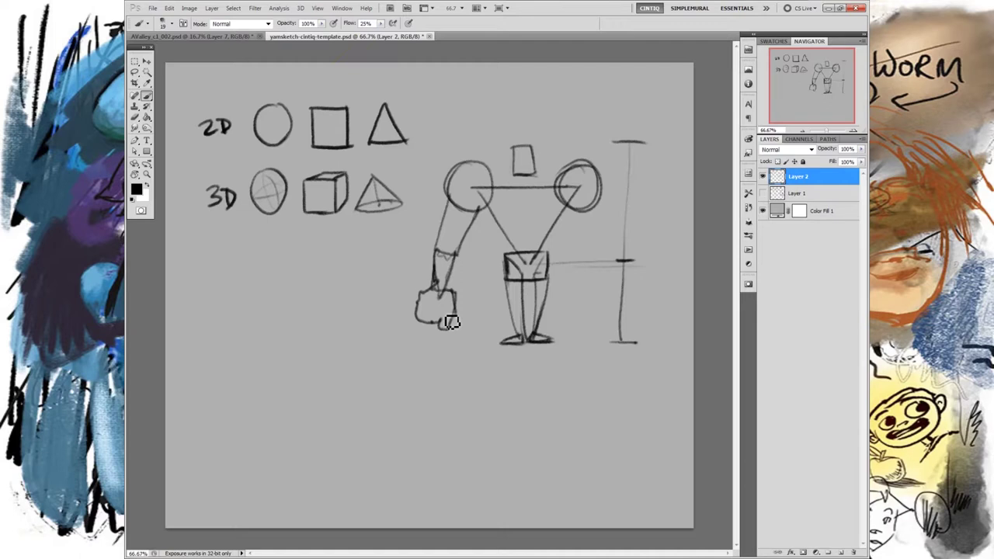
pyautogui.hotkey('ctrl', 'z')
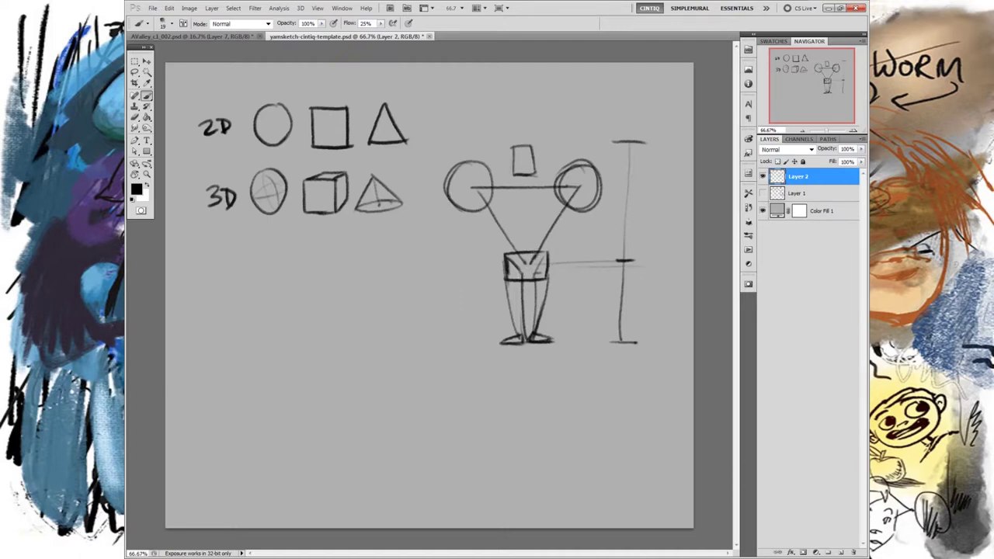
# Draw tapered arm lines from both shoulder circles down to hip level and add a curve inside the first shoulder circle
pyautogui.moveTo(450, 195); pyautogui.dragTo(444, 265)
pyautogui.moveTo(481, 203); pyautogui.dragTo(459, 259)
pyautogui.moveTo(572, 213); pyautogui.dragTo(590, 264)
pyautogui.moveTo(601, 199); pyautogui.dragTo(590, 264)
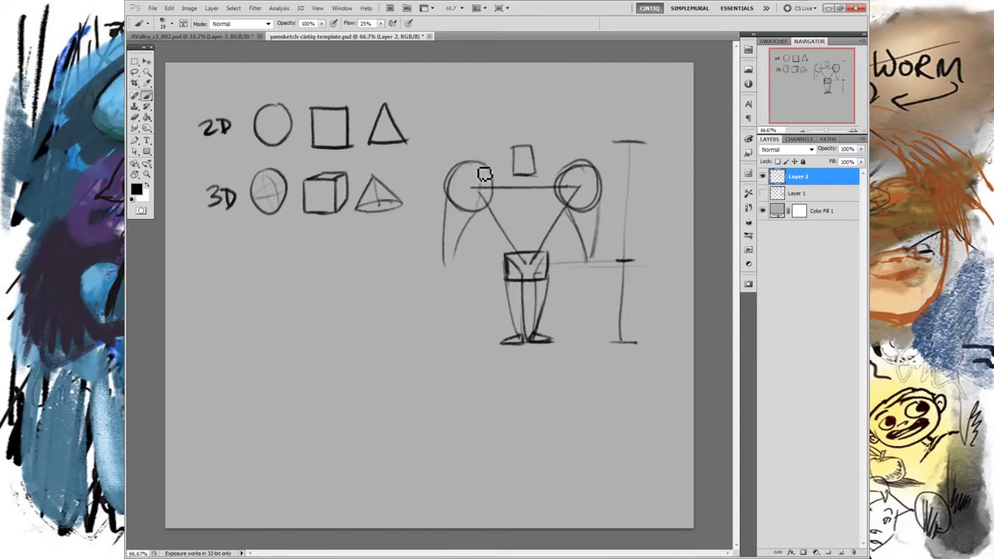
pyautogui.moveTo(458, 202)
pyautogui.mouseDown()
pyautogui.moveTo(471, 215)
pyautogui.moveTo(481, 211)
pyautogui.mouseUp()
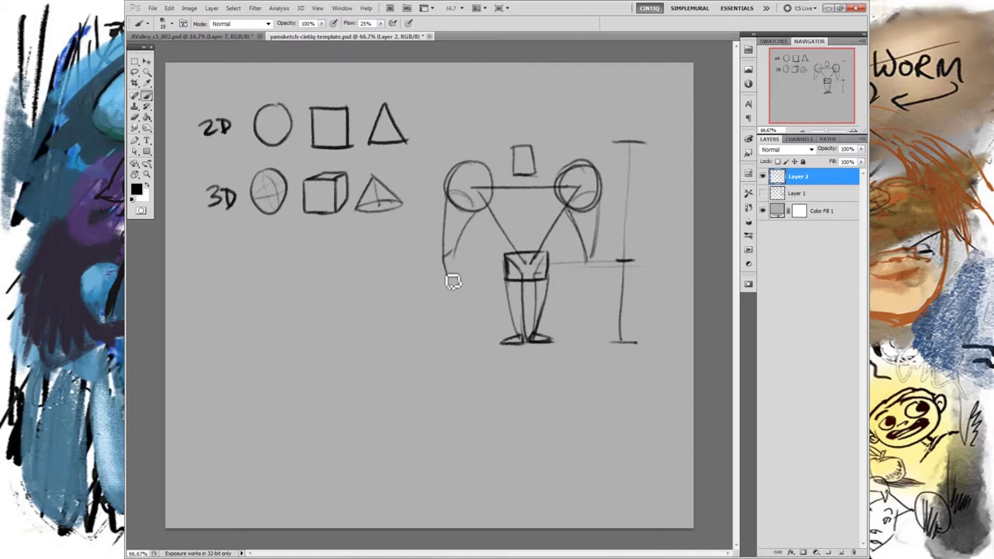
# Finish both arms with small hands at hip level
pyautogui.moveTo(459, 281)
pyautogui.mouseDown()
pyautogui.moveTo(483, 271)
pyautogui.moveTo(461, 246)
pyautogui.moveTo(455, 260)
pyautogui.mouseUp()
pyautogui.hotkey('ctrl', 'z')
pyautogui.moveTo(457, 268); pyautogui.dragTo(461, 262)
pyautogui.moveTo(590, 257); pyautogui.dragTo(580, 260)
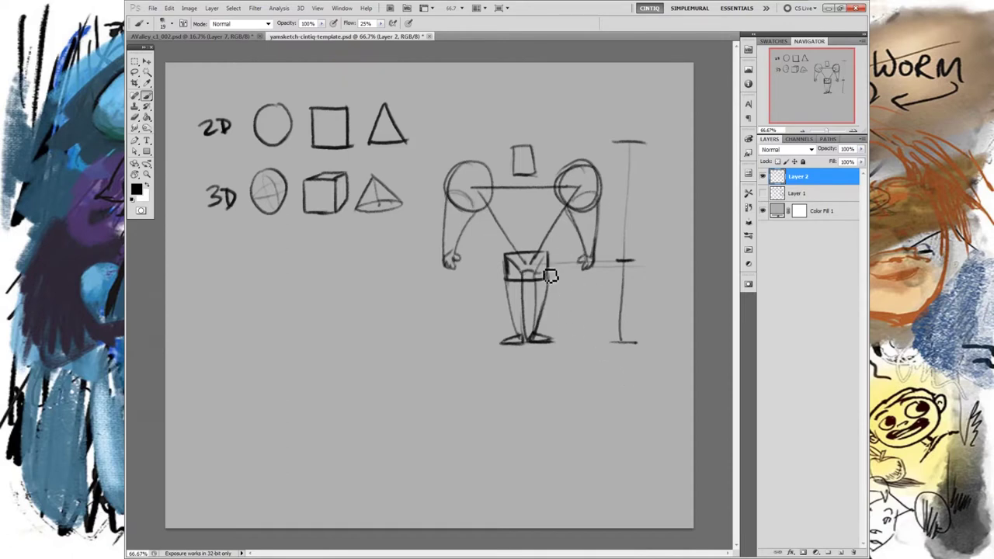
# Strengthen the inner leg lines, then join the outlined block head to the torso with a short neck
pyautogui.moveTo(524, 271)
pyautogui.mouseDown()
pyautogui.moveTo(526, 340)
pyautogui.moveTo(536, 307)
pyautogui.moveTo(535, 343)
pyautogui.mouseUp()
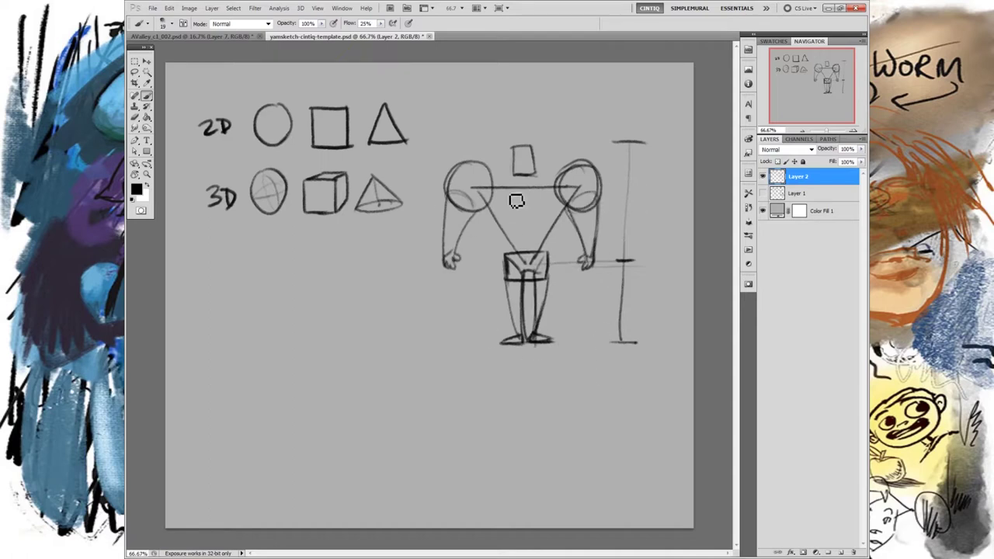
pyautogui.moveTo(517, 173)
pyautogui.mouseDown()
pyautogui.moveTo(517, 186)
pyautogui.moveTo(530, 186)
pyautogui.mouseUp()
pyautogui.moveTo(513, 148); pyautogui.dragTo(534, 173)
# Sketch a smaller figure below the 3D shapes with a block head, inverted-triangle torso, round shoulders, oval upper arms and a hip block
pyautogui.moveTo(289, 262)
pyautogui.mouseDown()
pyautogui.moveTo(256, 272)
pyautogui.moveTo(270, 293)
pyautogui.moveTo(301, 264)
pyautogui.moveTo(246, 259)
pyautogui.moveTo(292, 272)
pyautogui.moveTo(301, 260)
pyautogui.moveTo(288, 259)
pyautogui.moveTo(295, 271)
pyautogui.moveTo(276, 253)
pyautogui.mouseUp()
pyautogui.click(240, 254)
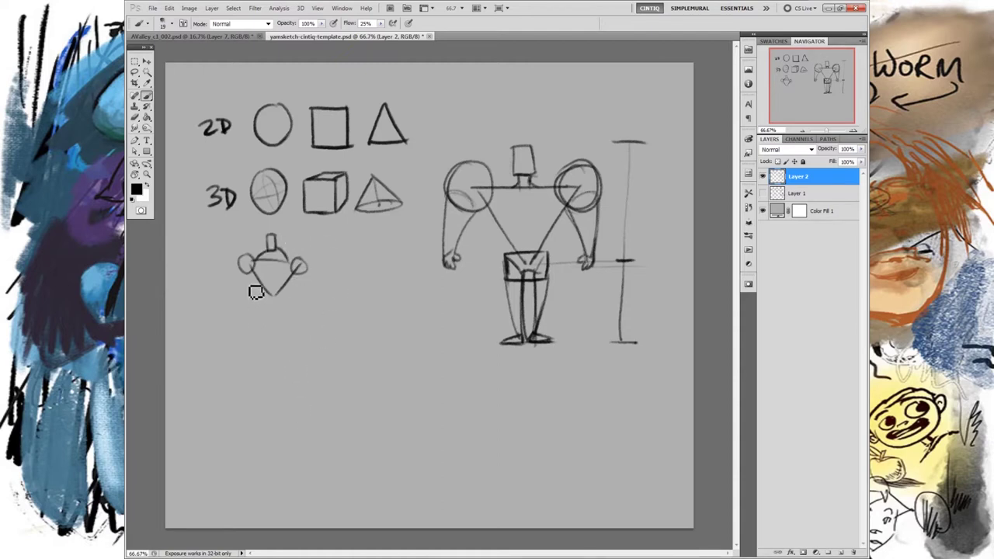
pyautogui.moveTo(241, 269)
pyautogui.mouseDown()
pyautogui.moveTo(250, 263)
pyautogui.moveTo(232, 295)
pyautogui.mouseUp()
pyautogui.moveTo(301, 267)
pyautogui.mouseDown()
pyautogui.moveTo(312, 302)
pyautogui.moveTo(275, 297)
pyautogui.moveTo(291, 305)
pyautogui.moveTo(266, 304)
pyautogui.mouseUp()
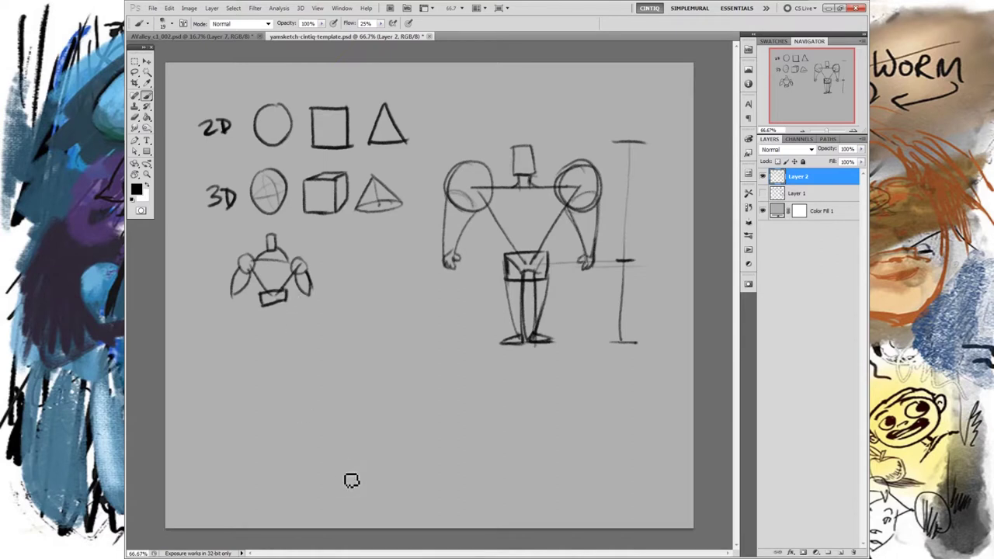
# Complete the small figure's tapered legs, feet, forearms and hands beside a vertical gauge divided at hip level
pyautogui.moveTo(262, 305)
pyautogui.mouseDown()
pyautogui.moveTo(273, 333)
pyautogui.moveTo(278, 303)
pyautogui.moveTo(277, 332)
pyautogui.mouseUp()
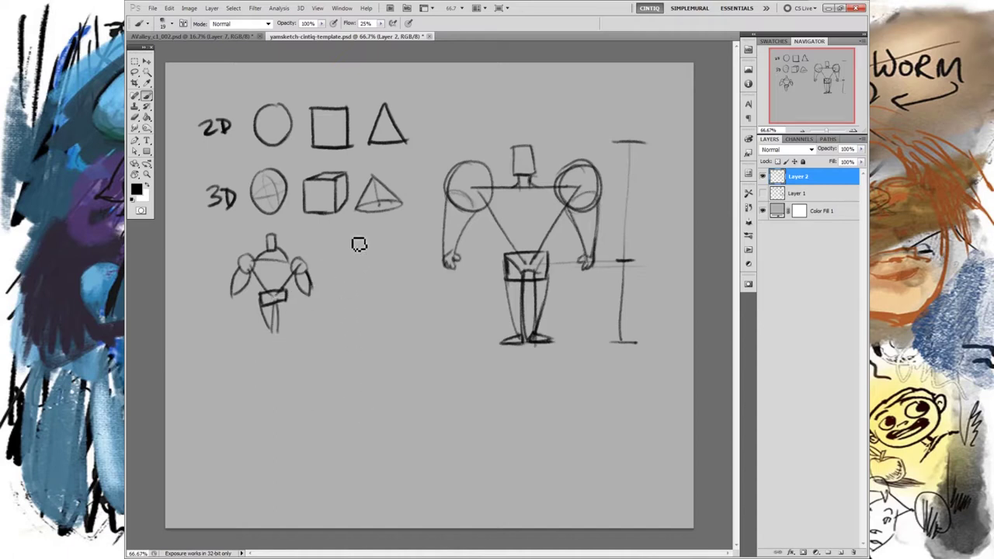
pyautogui.moveTo(315, 234)
pyautogui.mouseDown()
pyautogui.moveTo(331, 233)
pyautogui.moveTo(328, 337)
pyautogui.mouseUp()
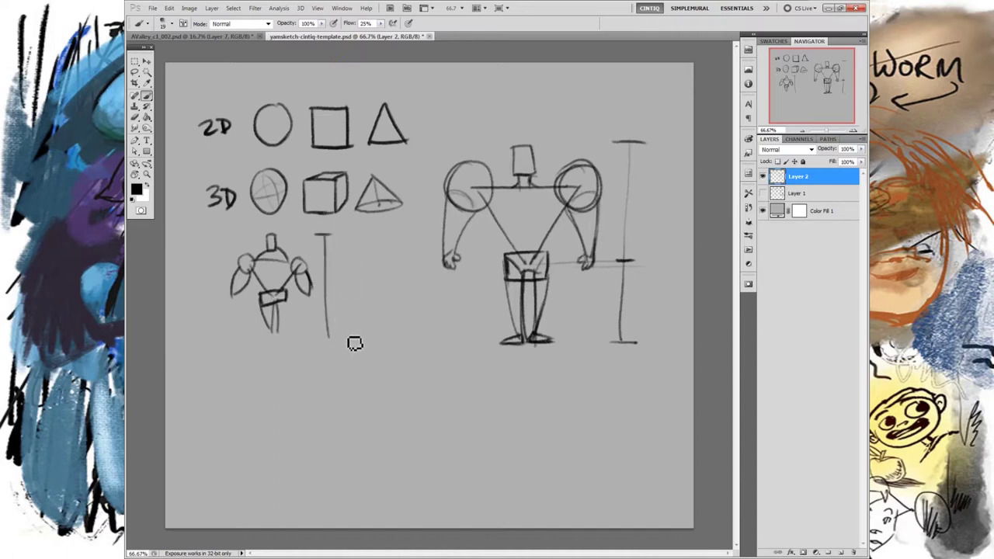
pyautogui.moveTo(316, 299); pyautogui.dragTo(330, 298)
pyautogui.moveTo(319, 340); pyautogui.dragTo(341, 340)
pyautogui.moveTo(254, 340)
pyautogui.mouseDown()
pyautogui.moveTo(272, 340)
pyautogui.moveTo(259, 339)
pyautogui.moveTo(269, 333)
pyautogui.moveTo(288, 342)
pyautogui.mouseUp()
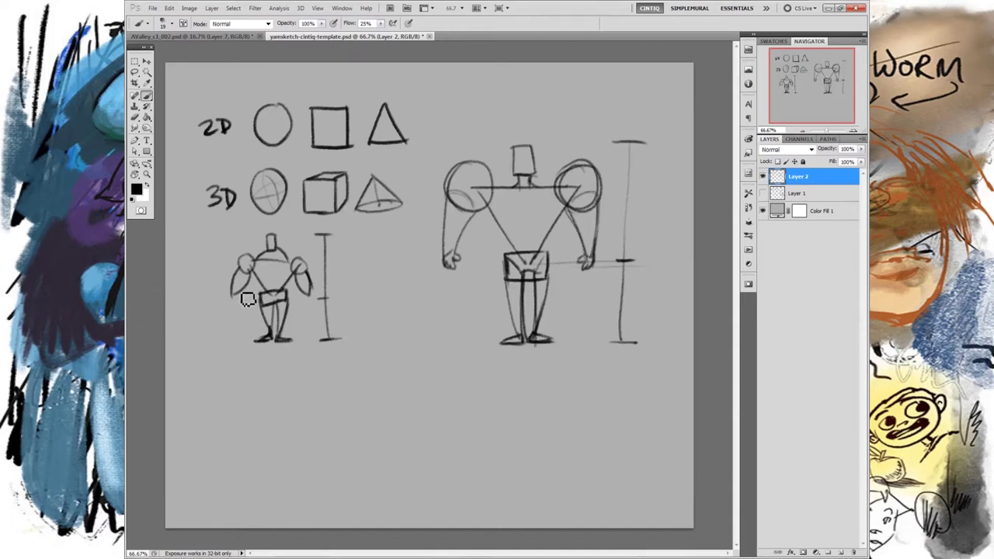
pyautogui.moveTo(234, 291); pyautogui.dragTo(229, 311)
pyautogui.moveTo(312, 297)
pyautogui.mouseDown()
pyautogui.moveTo(306, 308)
pyautogui.moveTo(314, 299)
pyautogui.moveTo(317, 317)
pyautogui.mouseUp()
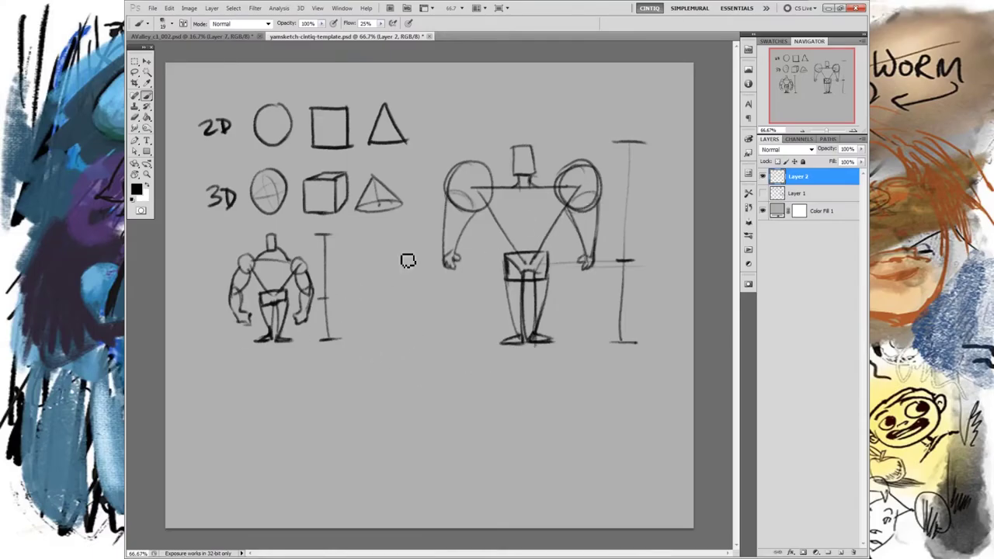
# Start a third figure below the small one with an inverted-triangle torso, square shoulders, a curved shoulder line and an oval head
pyautogui.moveTo(277, 430)
pyautogui.mouseDown()
pyautogui.moveTo(258, 400)
pyautogui.moveTo(297, 389)
pyautogui.moveTo(288, 430)
pyautogui.mouseUp()
pyautogui.moveTo(256, 392); pyautogui.dragTo(322, 391)
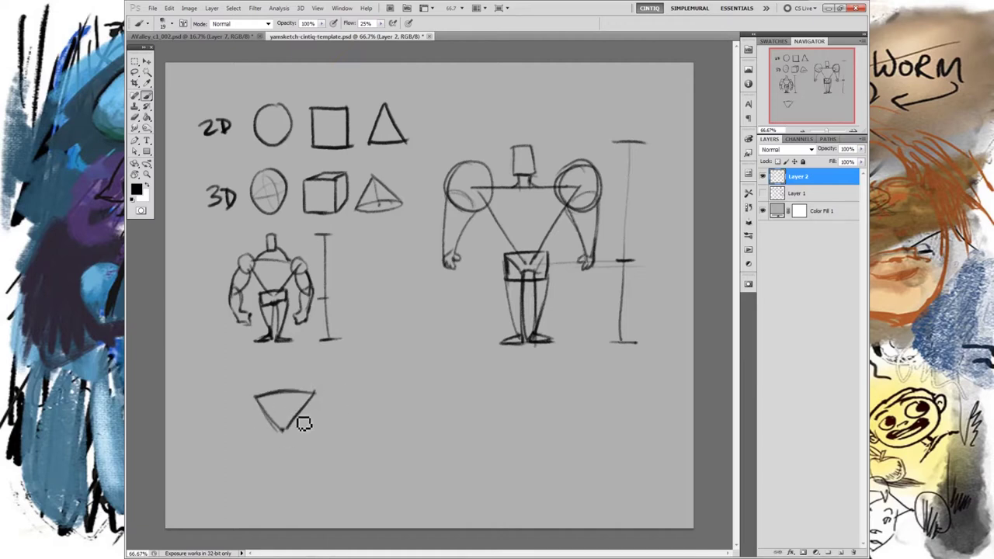
pyautogui.moveTo(241, 388)
pyautogui.mouseDown()
pyautogui.moveTo(235, 399)
pyautogui.moveTo(260, 390)
pyautogui.moveTo(245, 407)
pyautogui.moveTo(262, 397)
pyautogui.moveTo(326, 414)
pyautogui.moveTo(333, 406)
pyautogui.moveTo(317, 402)
pyautogui.mouseUp()
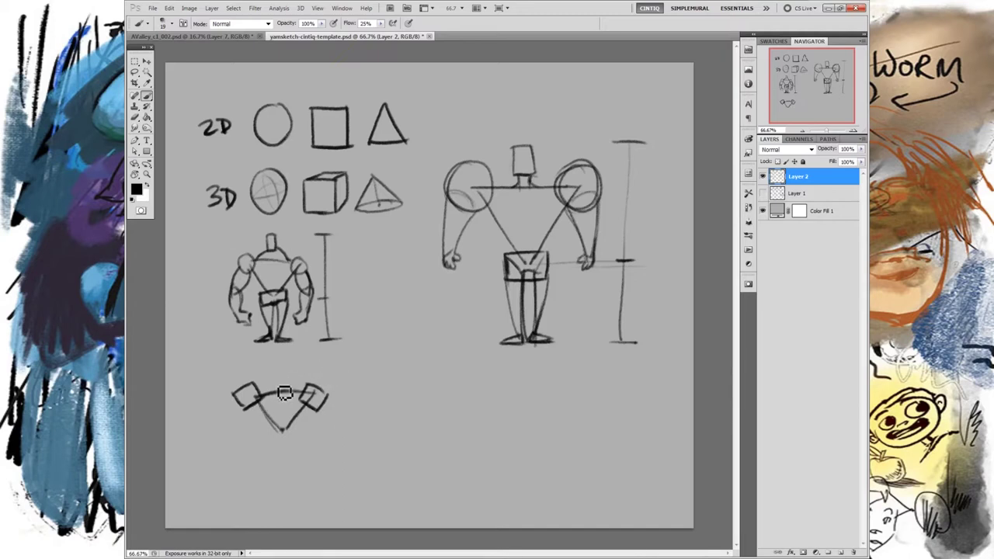
pyautogui.moveTo(258, 390); pyautogui.dragTo(317, 387)
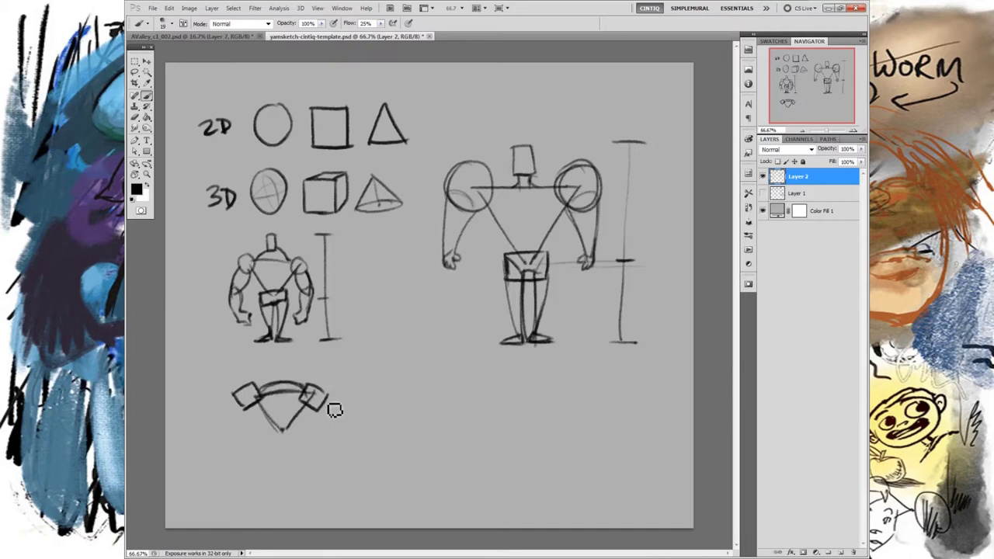
pyautogui.moveTo(271, 362); pyautogui.dragTo(279, 380)
# Try a separate tall oval shape beside the third figure
pyautogui.moveTo(375, 347); pyautogui.dragTo(373, 351)
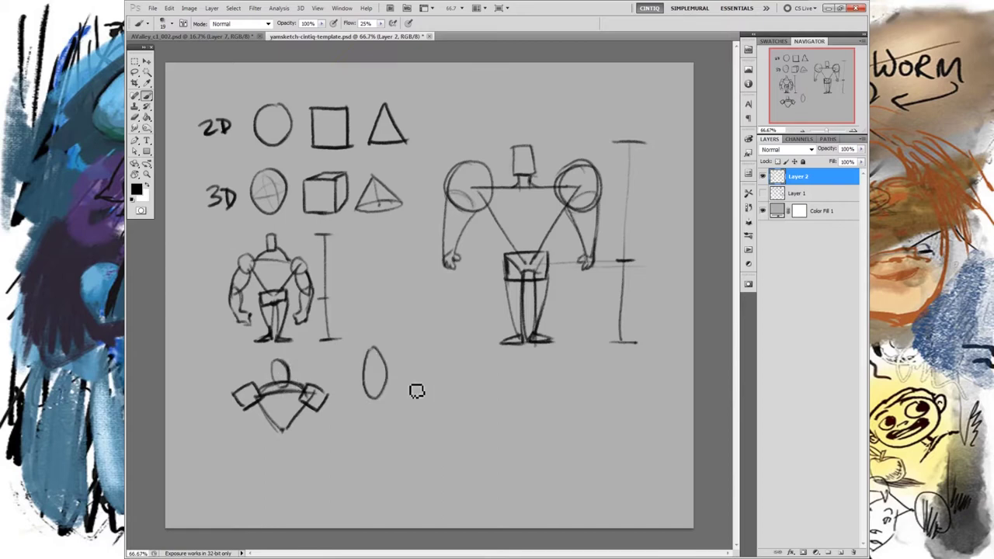
pyautogui.moveTo(375, 347)
pyautogui.mouseDown()
pyautogui.moveTo(375, 399)
pyautogui.moveTo(389, 371)
pyautogui.mouseUp()
pyautogui.hotkey('ctrl', 'alt', 'z')
pyautogui.hotkey('ctrl', 'alt', 'z')
pyautogui.hotkey('ctrl', 'alt', 'z')
pyautogui.moveTo(386, 354); pyautogui.dragTo(388, 357)
pyautogui.hotkey('ctrl', 'z')
# Add thin lower arms beneath the third figure's square shoulders and a hip block under its torso
pyautogui.moveTo(240, 409); pyautogui.dragTo(252, 417)
pyautogui.moveTo(329, 424); pyautogui.dragTo(323, 405)
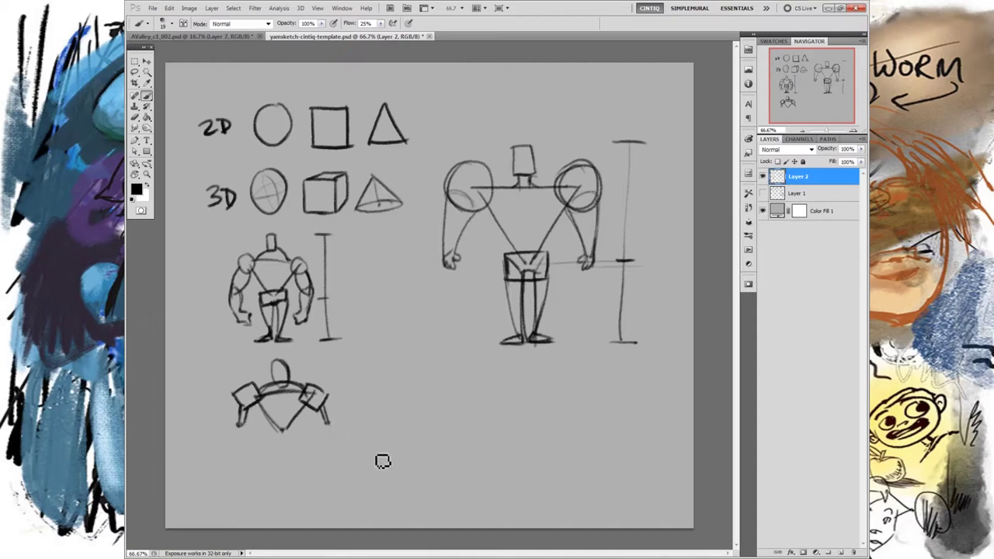
pyautogui.moveTo(271, 427); pyautogui.dragTo(313, 437)
# Draw a vertical gauge marked at head, hip and foot level beside the third figure, plus a ground line beneath it
pyautogui.moveTo(354, 363); pyautogui.dragTo(354, 489)
pyautogui.moveTo(344, 363); pyautogui.dragTo(358, 362)
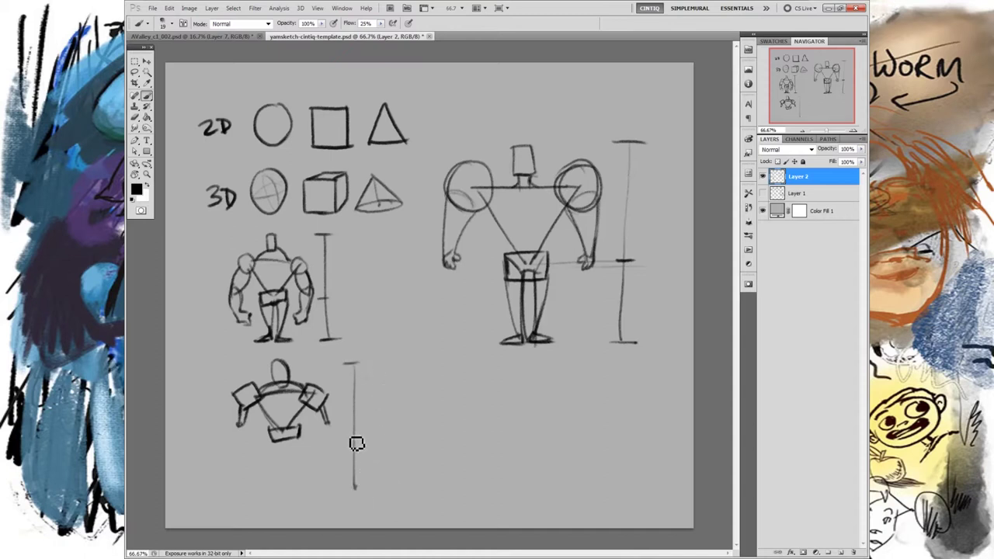
pyautogui.moveTo(345, 436); pyautogui.dragTo(354, 436)
pyautogui.moveTo(347, 477); pyautogui.dragTo(359, 478)
pyautogui.moveTo(258, 479)
pyautogui.mouseDown()
pyautogui.moveTo(288, 481)
pyautogui.moveTo(276, 443)
pyautogui.moveTo(306, 443)
pyautogui.moveTo(299, 476)
pyautogui.mouseUp()
# Draw the third figure's legs with bulging rounded thighs, narrow lower legs and flat feet on the ground line
pyautogui.moveTo(295, 435); pyautogui.dragTo(295, 480)
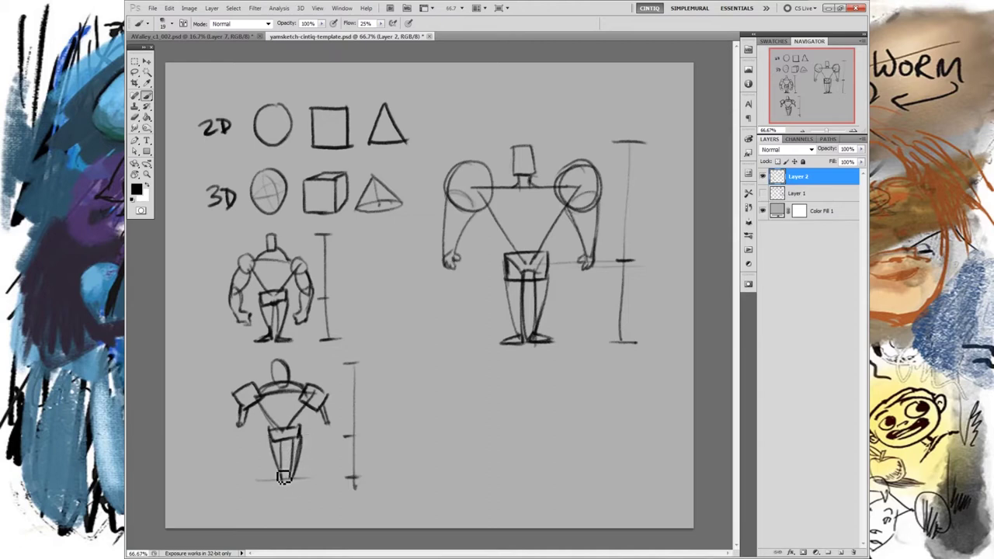
pyautogui.hotkey('ctrl', 'z')
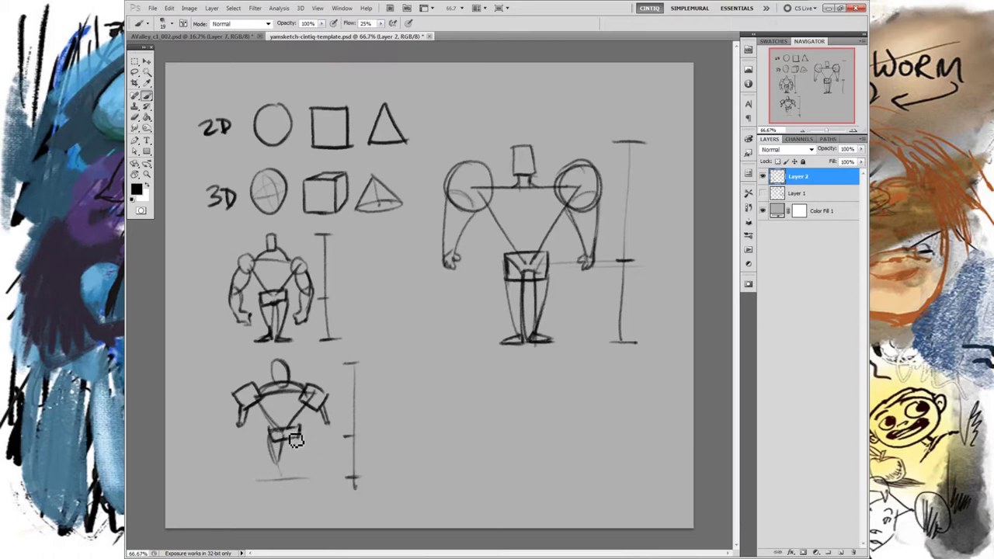
pyautogui.moveTo(301, 430)
pyautogui.mouseDown()
pyautogui.moveTo(303, 459)
pyautogui.moveTo(302, 428)
pyautogui.moveTo(277, 440)
pyautogui.mouseUp()
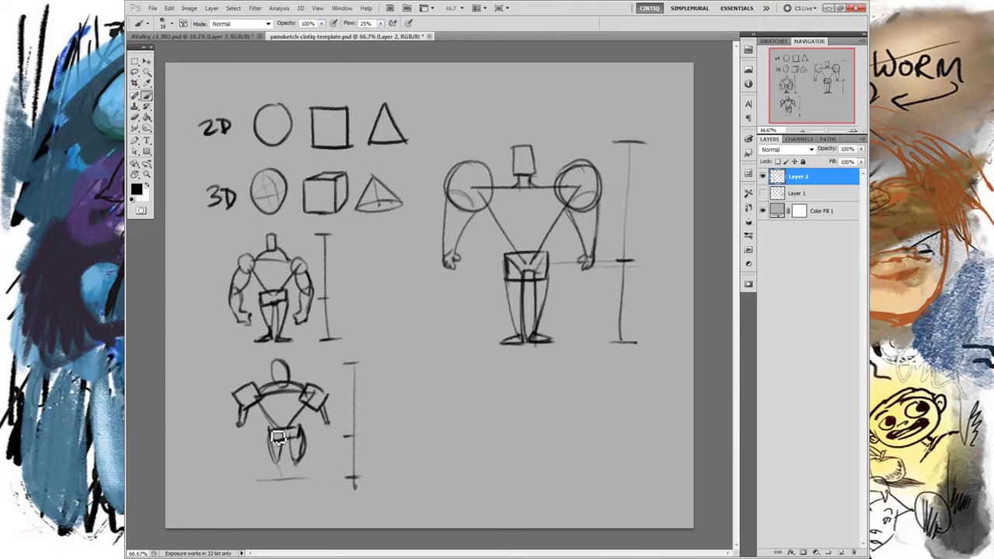
pyautogui.moveTo(284, 464)
pyautogui.mouseDown()
pyautogui.moveTo(303, 479)
pyautogui.moveTo(275, 487)
pyautogui.moveTo(301, 485)
pyautogui.mouseUp()
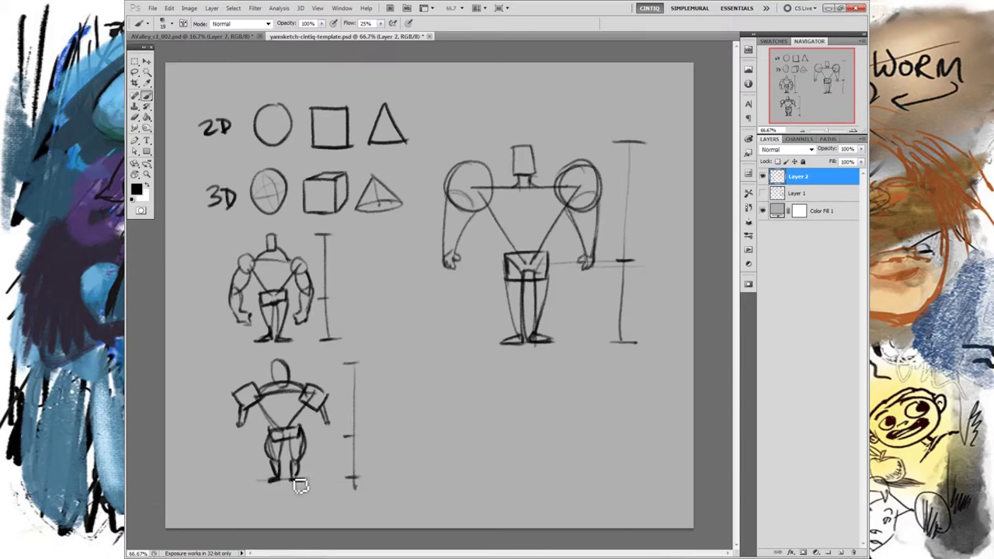
# Give the third figure bulky oval forearms reaching below hip level, ending in small fists
pyautogui.moveTo(243, 430)
pyautogui.mouseDown()
pyautogui.moveTo(251, 420)
pyautogui.moveTo(247, 456)
pyautogui.mouseUp()
pyautogui.moveTo(326, 441)
pyautogui.mouseDown()
pyautogui.moveTo(337, 455)
pyautogui.moveTo(342, 431)
pyautogui.moveTo(353, 436)
pyautogui.mouseUp()
pyautogui.moveTo(238, 451); pyautogui.dragTo(253, 464)
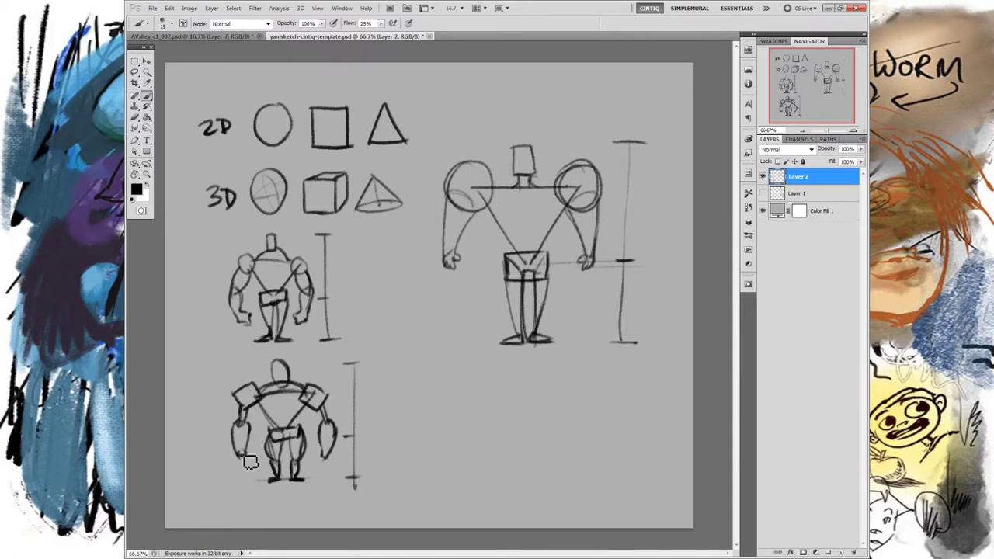
pyautogui.moveTo(237, 456); pyautogui.dragTo(261, 472)
pyautogui.hotkey('ctrl', 'z')
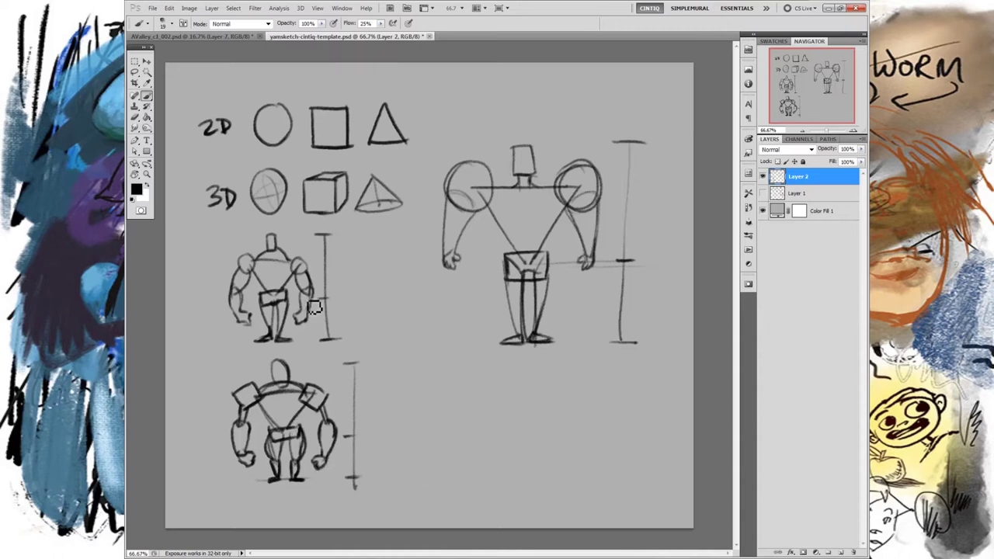
# Scale the large figure and its gauge to 59.57% width and 53.85% height, placing them beside the first small figure
pyautogui.click(135, 71)
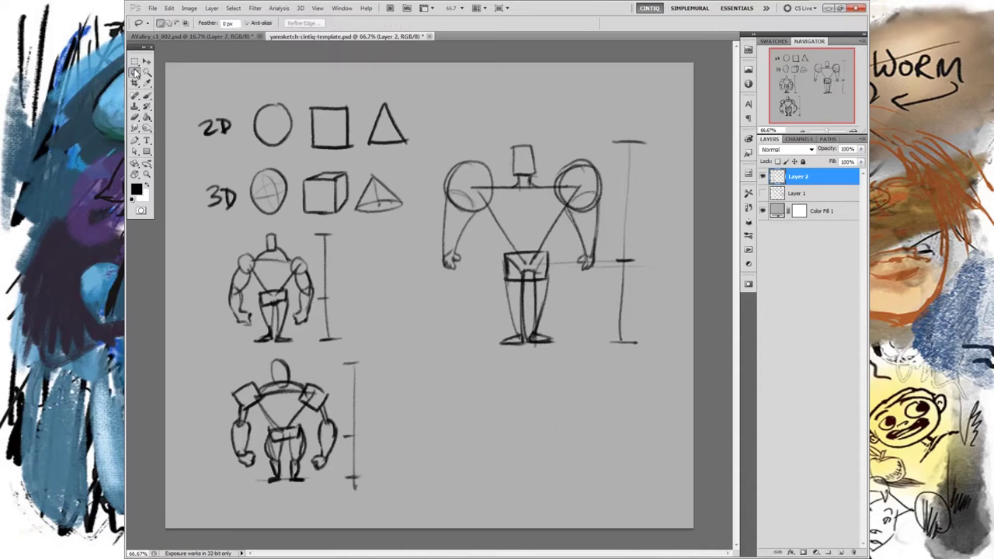
pyautogui.moveTo(497, 108)
pyautogui.mouseDown()
pyautogui.moveTo(419, 280)
pyautogui.moveTo(666, 323)
pyautogui.moveTo(499, 103)
pyautogui.mouseUp()
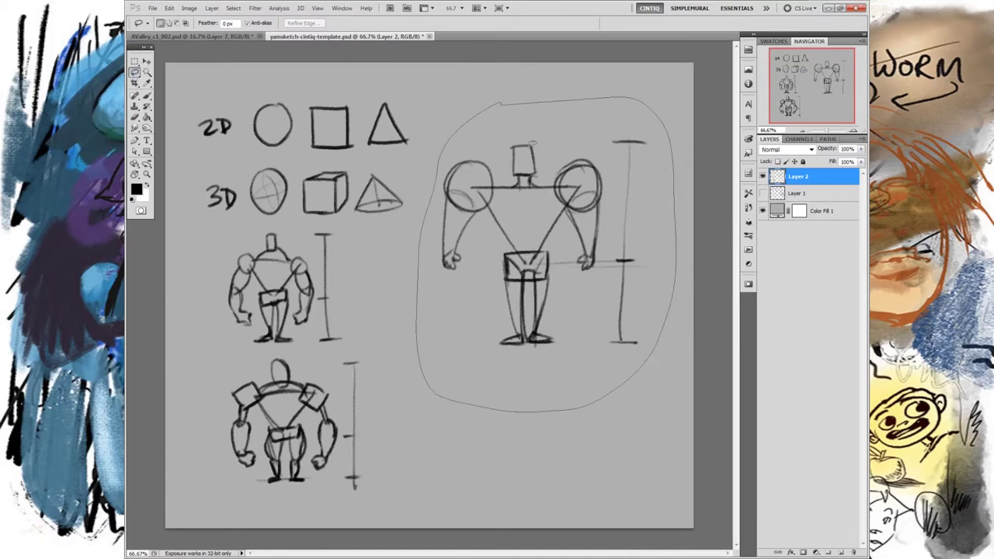
pyautogui.hotkey('ctrl', 't')
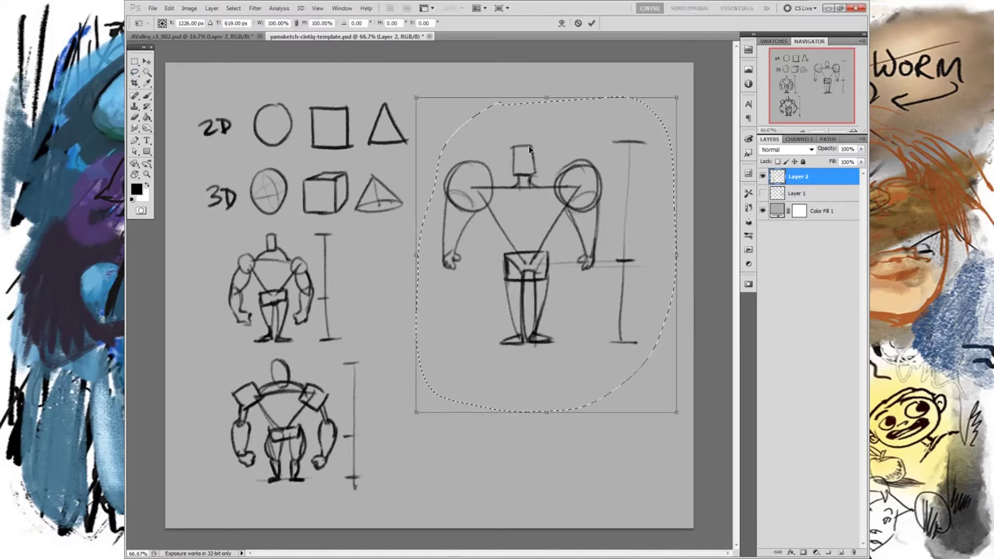
pyautogui.moveTo(678, 98); pyautogui.dragTo(580, 230)
pyautogui.moveTo(541, 284); pyautogui.dragTo(327, 262)
pyautogui.moveTo(364, 383); pyautogui.dragTo(350, 371)
pyautogui.moveTo(321, 323); pyautogui.dragTo(467, 321)
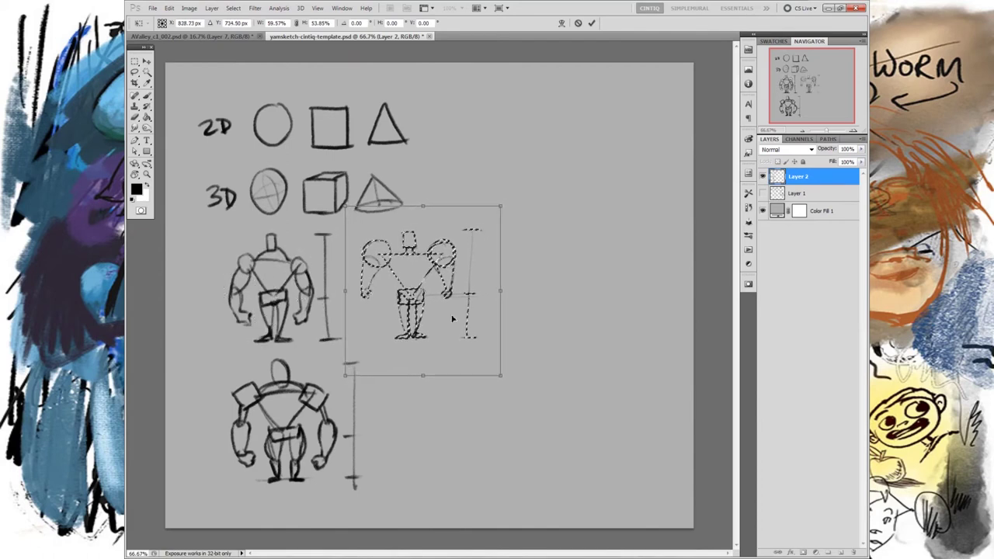
pyautogui.click(591, 23)
pyautogui.hotkey('ctrl', 'd')
pyautogui.click(147, 96)
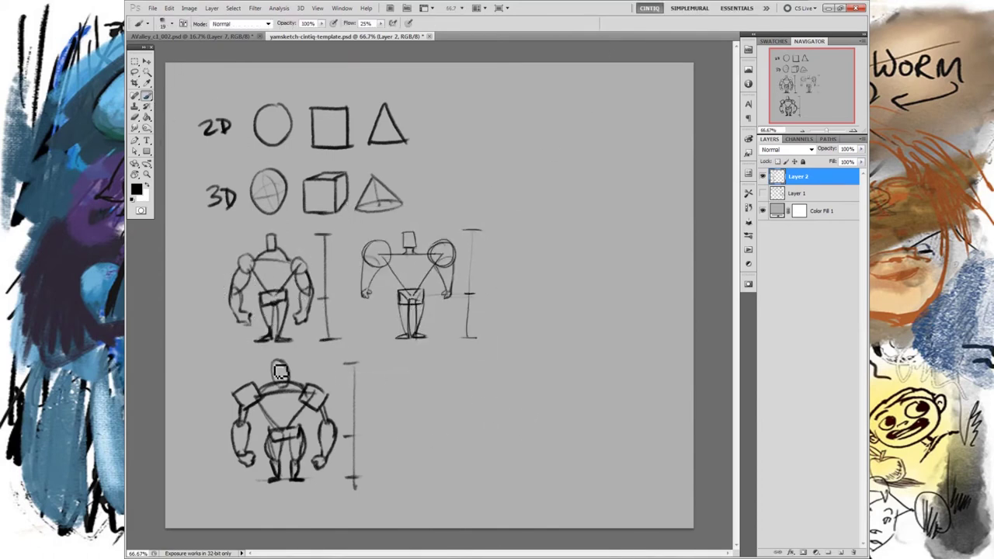
# Move the third figure and its gauge up into the row, to the right of the other two figures
pyautogui.click(135, 73)
pyautogui.moveTo(376, 502); pyautogui.dragTo(369, 347)
pyautogui.moveTo(261, 354); pyautogui.dragTo(248, 357)
pyautogui.press('v')
pyautogui.moveTo(287, 420)
pyautogui.mouseDown()
pyautogui.moveTo(469, 303)
pyautogui.moveTo(546, 273)
pyautogui.moveTo(557, 287)
pyautogui.mouseUp()
pyautogui.click(135, 61)
pyautogui.click(204, 95)
pyautogui.press('b')
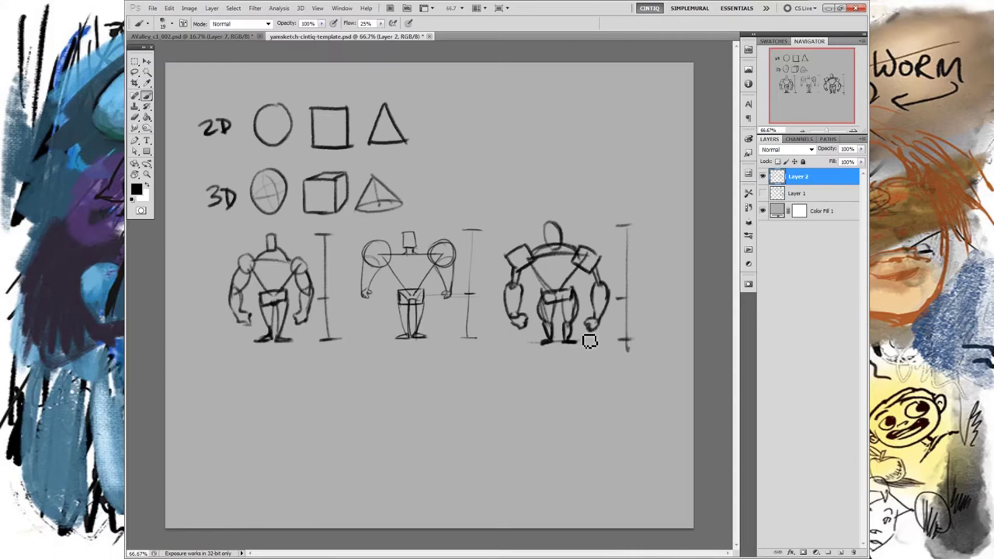
# Try filling the middle figure with solid black to form a silhouette, and undo the fill
pyautogui.moveTo(488, 149); pyautogui.dragTo(487, 139)
pyautogui.hotkey('ctrl', 'z')
pyautogui.moveTo(385, 254)
pyautogui.mouseDown()
pyautogui.moveTo(371, 307)
pyautogui.moveTo(386, 270)
pyautogui.moveTo(371, 270)
pyautogui.moveTo(380, 250)
pyautogui.moveTo(375, 271)
pyautogui.moveTo(384, 251)
pyautogui.moveTo(392, 268)
pyautogui.moveTo(383, 253)
pyautogui.moveTo(375, 260)
pyautogui.moveTo(400, 268)
pyautogui.moveTo(419, 261)
pyautogui.moveTo(409, 253)
pyautogui.moveTo(417, 262)
pyautogui.moveTo(417, 239)
pyautogui.moveTo(411, 268)
pyautogui.moveTo(396, 268)
pyautogui.moveTo(409, 291)
pyautogui.moveTo(395, 267)
pyautogui.moveTo(413, 292)
pyautogui.moveTo(410, 266)
pyautogui.moveTo(432, 263)
pyautogui.moveTo(426, 278)
pyautogui.moveTo(439, 270)
pyautogui.moveTo(415, 295)
pyautogui.moveTo(432, 277)
pyautogui.moveTo(398, 268)
pyautogui.moveTo(427, 271)
pyautogui.moveTo(426, 289)
pyautogui.moveTo(416, 269)
pyautogui.moveTo(452, 250)
pyautogui.moveTo(437, 266)
pyautogui.moveTo(450, 256)
pyautogui.moveTo(459, 264)
pyautogui.moveTo(445, 270)
pyautogui.moveTo(452, 300)
pyautogui.moveTo(445, 261)
pyautogui.mouseUp()
pyautogui.moveTo(411, 297)
pyautogui.mouseDown()
pyautogui.moveTo(414, 344)
pyautogui.moveTo(425, 299)
pyautogui.moveTo(408, 323)
pyautogui.moveTo(400, 299)
pyautogui.moveTo(420, 300)
pyautogui.mouseUp()
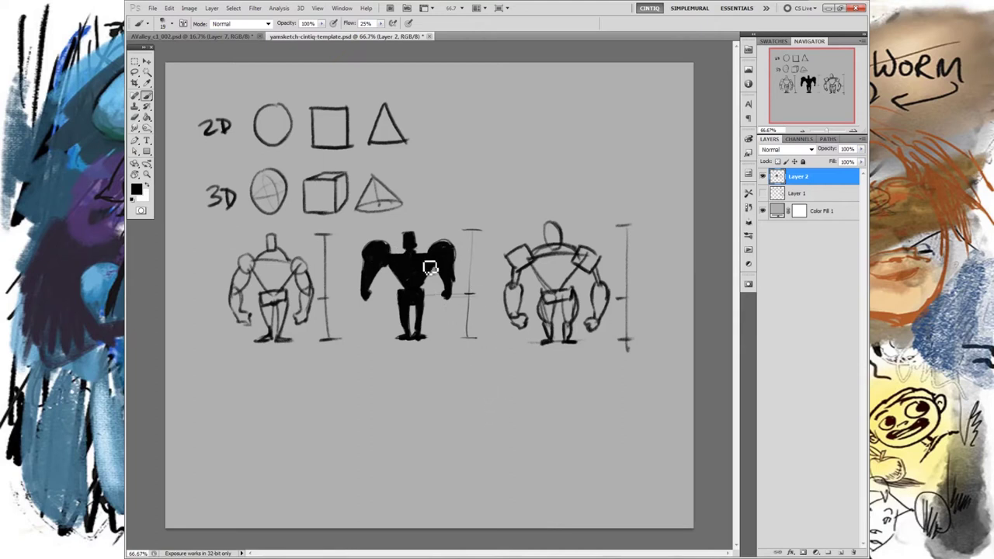
pyautogui.moveTo(398, 257); pyautogui.dragTo(393, 248)
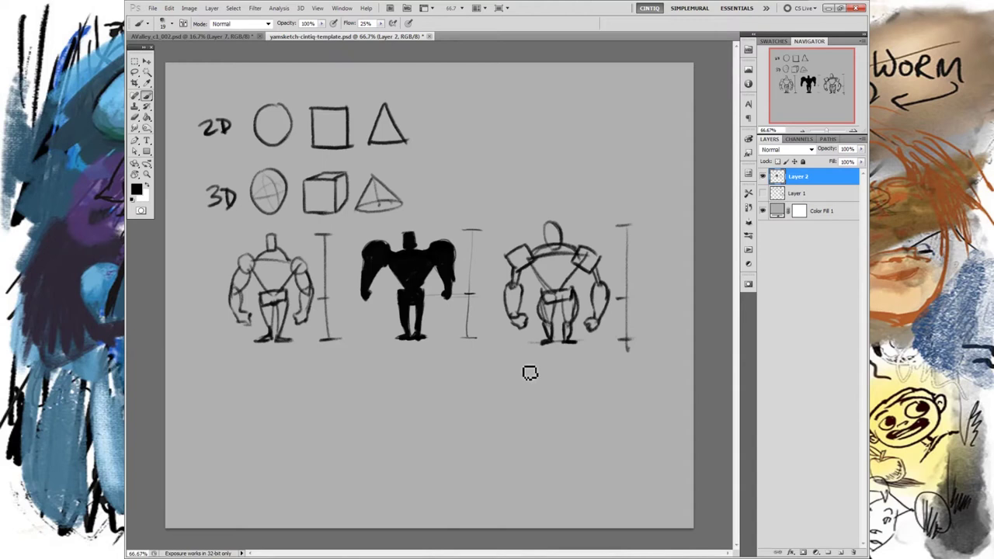
pyautogui.hotkey('ctrl', 'z')
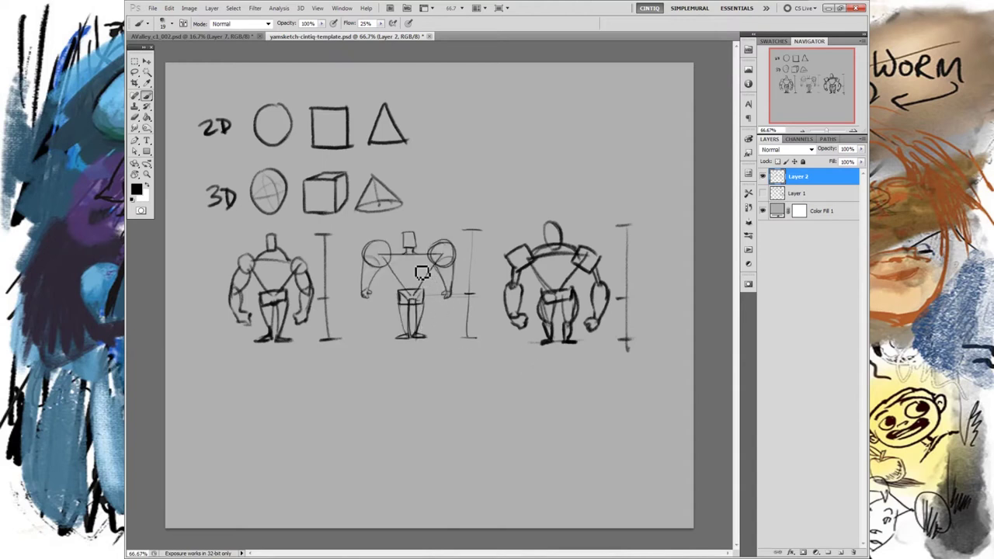
# Enlarge the brush to 60 px and paint a black silhouette's head, broad shoulders, torso and arms below the middle figure
pyautogui.rightClick(440, 372)
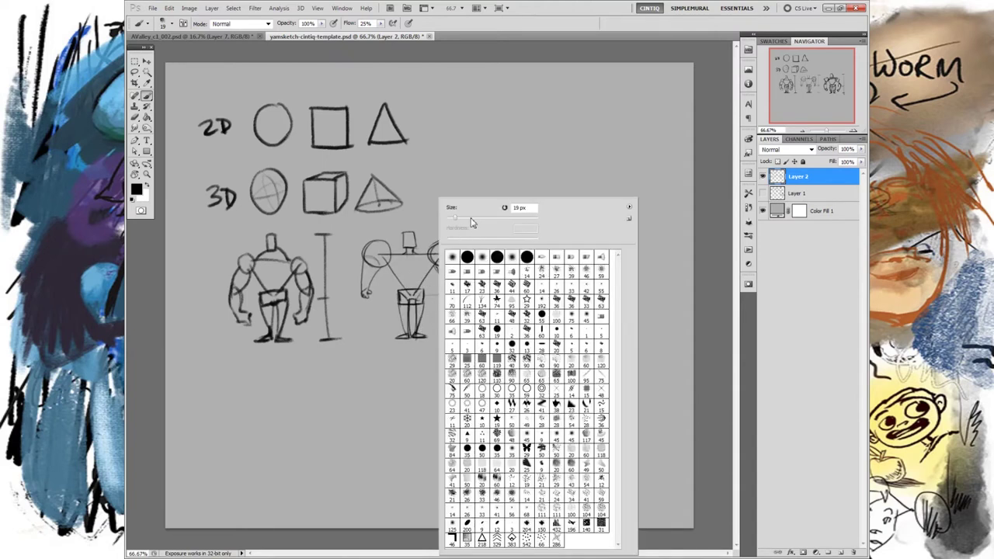
pyautogui.click(713, 323)
pyautogui.moveTo(392, 388)
pyautogui.mouseDown()
pyautogui.moveTo(391, 404)
pyautogui.moveTo(422, 388)
pyautogui.moveTo(404, 413)
pyautogui.moveTo(437, 388)
pyautogui.moveTo(479, 399)
pyautogui.mouseUp()
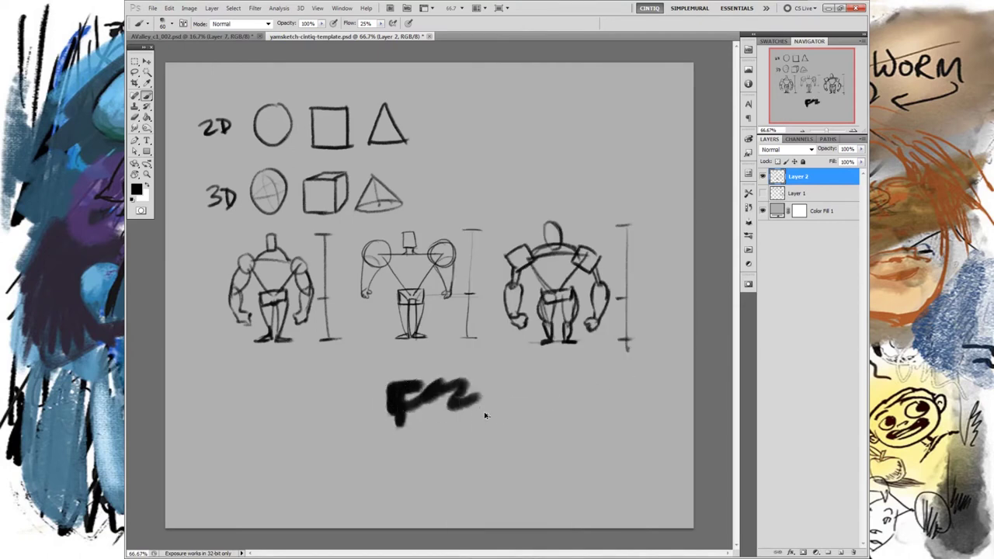
pyautogui.hotkey('ctrl', 'z')
pyautogui.moveTo(398, 393)
pyautogui.mouseDown()
pyautogui.moveTo(432, 390)
pyautogui.moveTo(412, 421)
pyautogui.moveTo(397, 394)
pyautogui.moveTo(419, 398)
pyautogui.moveTo(397, 436)
pyautogui.moveTo(415, 429)
pyautogui.moveTo(422, 439)
pyautogui.moveTo(404, 402)
pyautogui.moveTo(370, 389)
pyautogui.moveTo(449, 393)
pyautogui.moveTo(440, 390)
pyautogui.moveTo(430, 422)
pyautogui.moveTo(383, 388)
pyautogui.moveTo(390, 408)
pyautogui.moveTo(426, 400)
pyautogui.moveTo(416, 420)
pyautogui.moveTo(439, 396)
pyautogui.moveTo(398, 395)
pyautogui.moveTo(439, 394)
pyautogui.moveTo(403, 379)
pyautogui.moveTo(408, 369)
pyautogui.moveTo(409, 386)
pyautogui.moveTo(393, 391)
pyautogui.moveTo(405, 412)
pyautogui.moveTo(374, 394)
pyautogui.moveTo(354, 429)
pyautogui.moveTo(380, 401)
pyautogui.moveTo(359, 416)
pyautogui.mouseUp()
pyautogui.moveTo(457, 419)
pyautogui.mouseDown()
pyautogui.moveTo(449, 394)
pyautogui.moveTo(452, 425)
pyautogui.mouseUp()
pyautogui.moveTo(349, 423)
pyautogui.mouseDown()
pyautogui.moveTo(354, 459)
pyautogui.moveTo(357, 438)
pyautogui.mouseUp()
pyautogui.moveTo(454, 423); pyautogui.dragTo(454, 459)
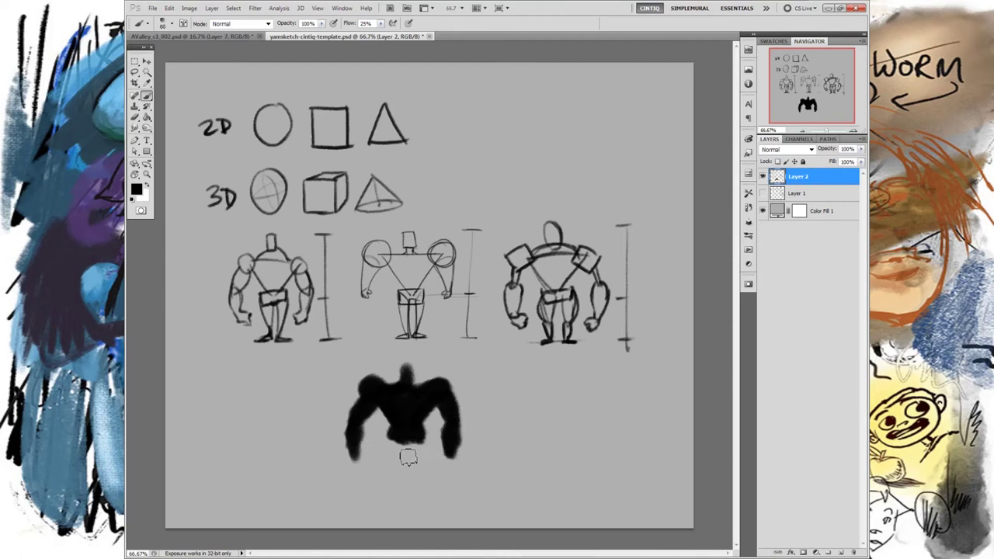
# Complete the black silhouette with hips, two thick legs, fists and feet
pyautogui.moveTo(391, 458)
pyautogui.mouseDown()
pyautogui.moveTo(393, 449)
pyautogui.moveTo(399, 482)
pyautogui.mouseUp()
pyautogui.moveTo(418, 435)
pyautogui.mouseDown()
pyautogui.moveTo(421, 475)
pyautogui.moveTo(419, 438)
pyautogui.moveTo(422, 484)
pyautogui.moveTo(422, 430)
pyautogui.moveTo(425, 480)
pyautogui.moveTo(410, 437)
pyautogui.moveTo(423, 484)
pyautogui.moveTo(427, 448)
pyautogui.mouseUp()
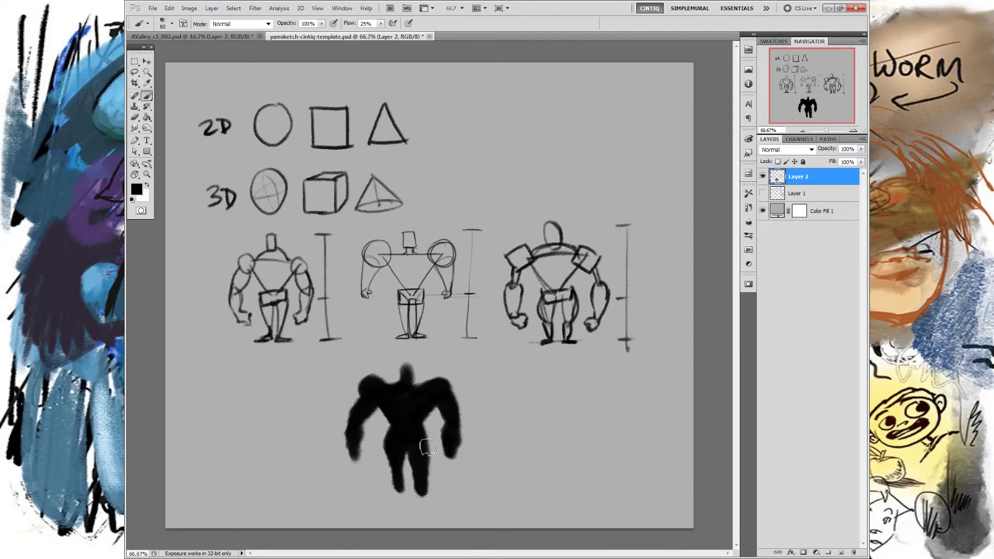
pyautogui.moveTo(397, 478)
pyautogui.mouseDown()
pyautogui.moveTo(393, 459)
pyautogui.moveTo(399, 492)
pyautogui.mouseUp()
pyautogui.moveTo(388, 398)
pyautogui.mouseDown()
pyautogui.moveTo(401, 431)
pyautogui.moveTo(385, 401)
pyautogui.moveTo(416, 402)
pyautogui.mouseUp()
pyautogui.moveTo(360, 464)
pyautogui.mouseDown()
pyautogui.moveTo(395, 469)
pyautogui.moveTo(380, 462)
pyautogui.mouseUp()
pyautogui.moveTo(449, 452); pyautogui.dragTo(447, 462)
pyautogui.moveTo(401, 501); pyautogui.dragTo(401, 501)
pyautogui.moveTo(389, 458)
pyautogui.mouseDown()
pyautogui.moveTo(398, 505)
pyautogui.moveTo(389, 509)
pyautogui.moveTo(397, 493)
pyautogui.moveTo(402, 505)
pyautogui.moveTo(427, 495)
pyautogui.moveTo(419, 505)
pyautogui.moveTo(444, 503)
pyautogui.mouseUp()
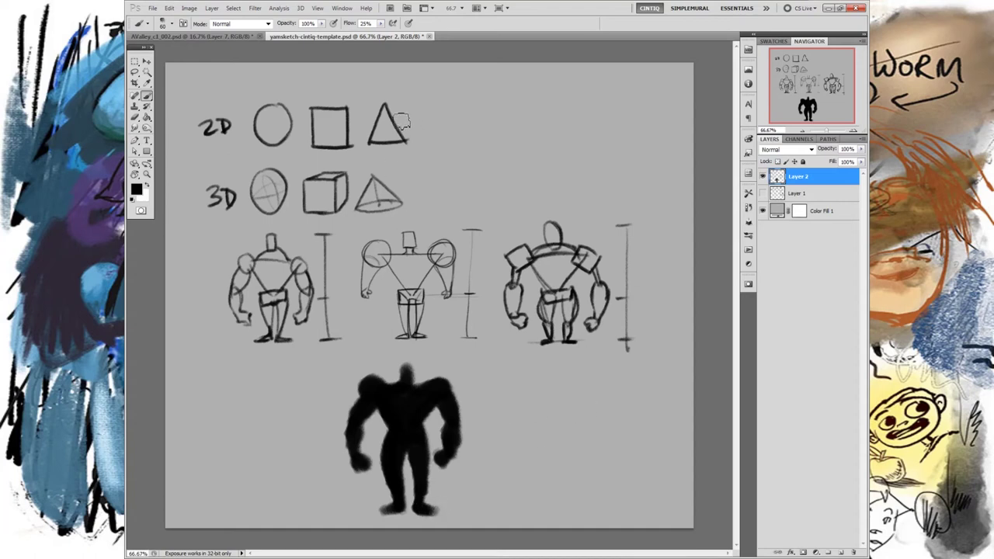
pyautogui.moveTo(435, 100)
pyautogui.mouseDown()
pyautogui.moveTo(466, 137)
pyautogui.moveTo(464, 194)
pyautogui.mouseUp()
pyautogui.hotkey('ctrl', 'z')
pyautogui.moveTo(501, 380)
pyautogui.mouseDown()
pyautogui.moveTo(528, 408)
pyautogui.moveTo(553, 405)
pyautogui.mouseUp()
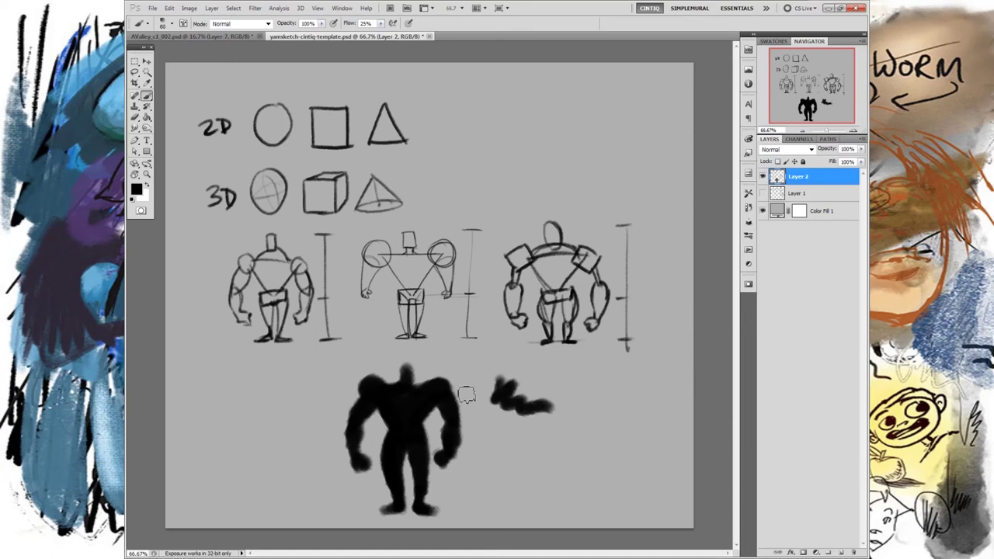
pyautogui.hotkey('ctrl', 'z')
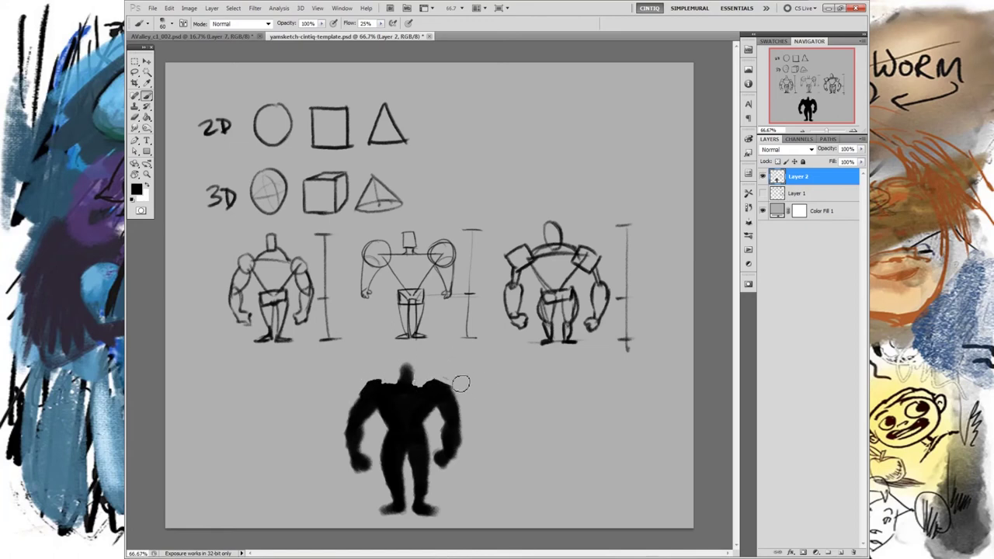
# Shape angular shoulder pads on the silhouette and carve thin light lines along their edges and across the chest
pyautogui.moveTo(389, 384); pyautogui.dragTo(372, 406)
pyautogui.moveTo(448, 392)
pyautogui.mouseDown()
pyautogui.moveTo(402, 410)
pyautogui.moveTo(431, 407)
pyautogui.mouseUp()
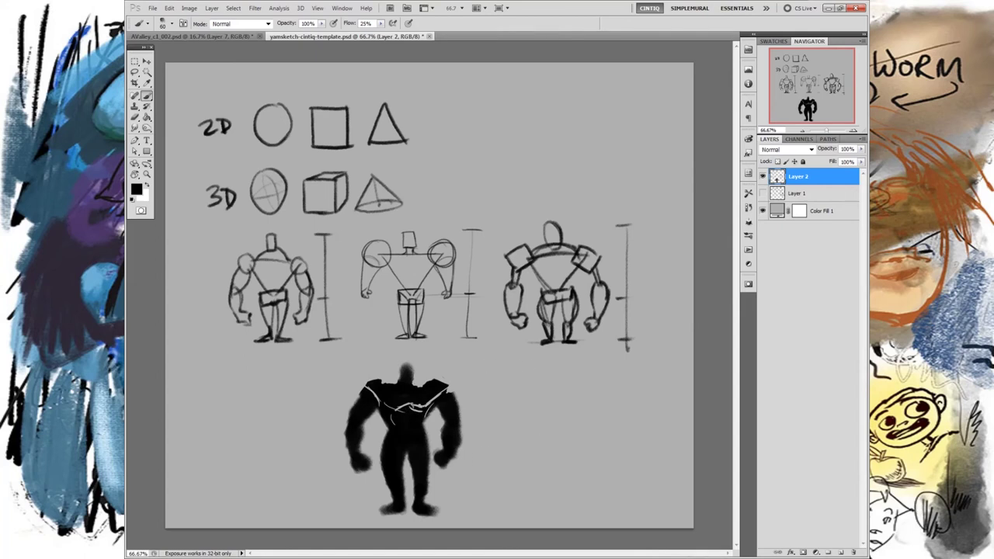
pyautogui.moveTo(400, 408)
pyautogui.mouseDown()
pyautogui.moveTo(444, 396)
pyautogui.moveTo(406, 433)
pyautogui.moveTo(430, 417)
pyautogui.moveTo(413, 439)
pyautogui.moveTo(429, 417)
pyautogui.moveTo(385, 409)
pyautogui.moveTo(394, 437)
pyautogui.moveTo(443, 458)
pyautogui.moveTo(448, 420)
pyautogui.moveTo(389, 425)
pyautogui.moveTo(399, 485)
pyautogui.mouseUp()
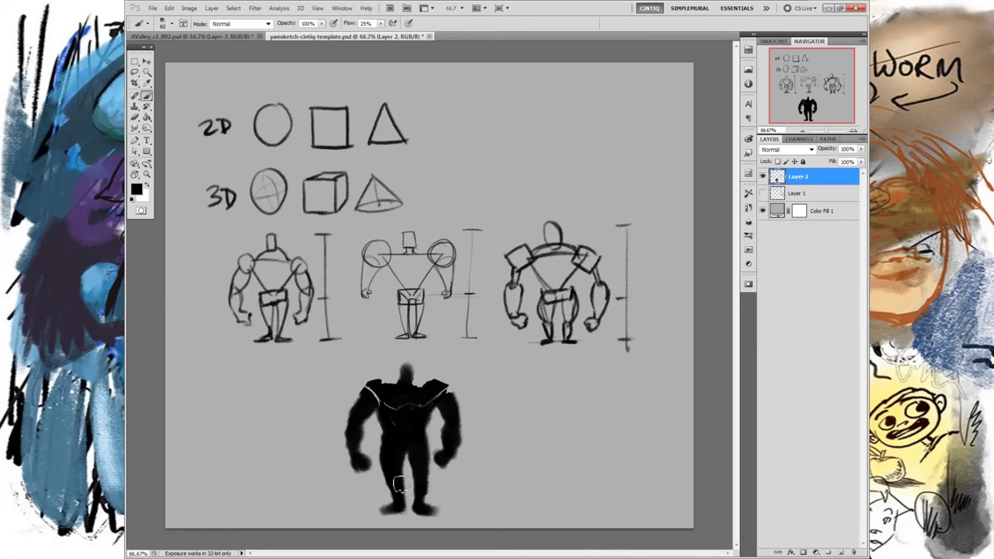
pyautogui.moveTo(408, 444)
pyautogui.mouseDown()
pyautogui.moveTo(412, 435)
pyautogui.moveTo(402, 437)
pyautogui.mouseUp()
# Add a tapering tail-like shape behind the silhouette at hip height and a pointed projection on the side of its head
pyautogui.moveTo(460, 412); pyautogui.dragTo(505, 458)
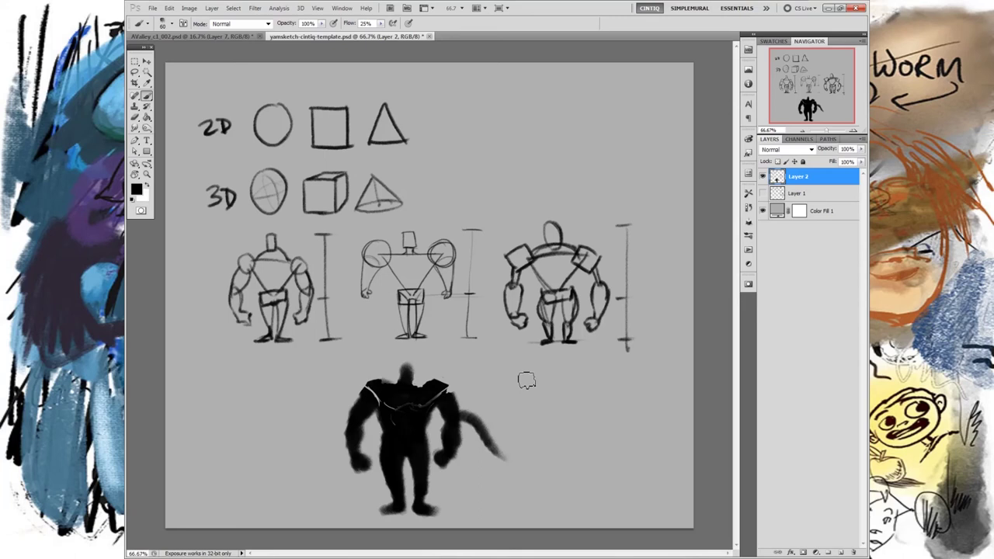
pyautogui.moveTo(466, 413); pyautogui.dragTo(490, 443)
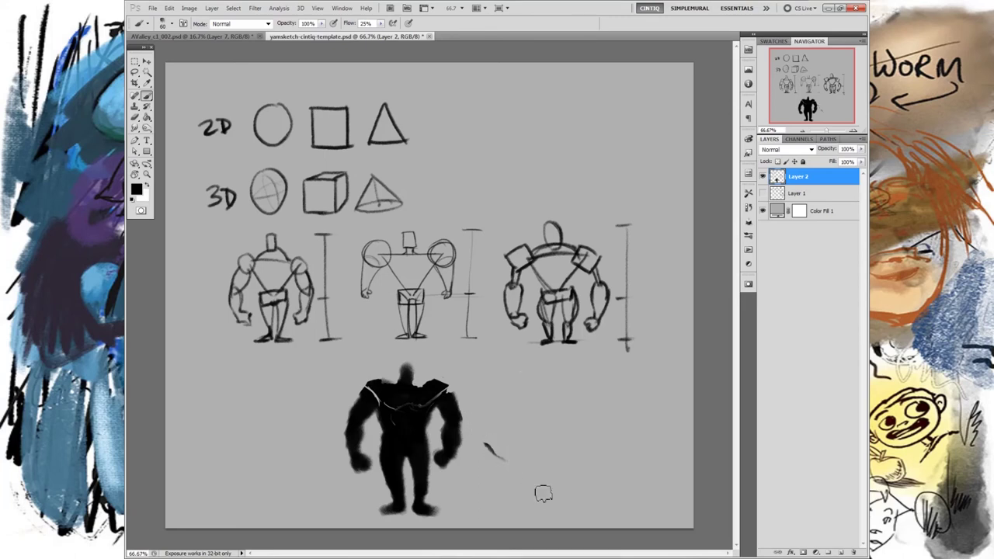
pyautogui.moveTo(423, 436); pyautogui.dragTo(490, 450)
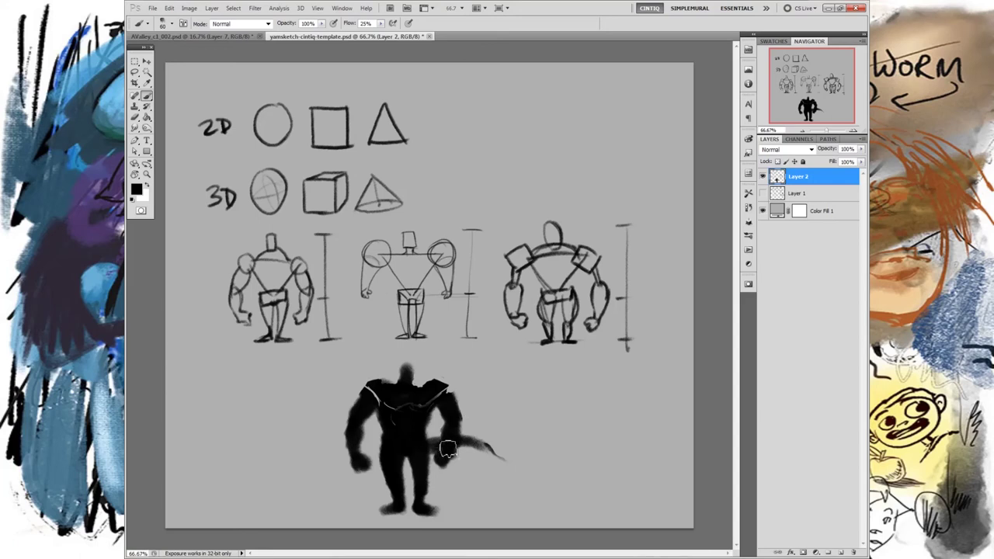
pyautogui.moveTo(398, 371)
pyautogui.mouseDown()
pyautogui.moveTo(385, 371)
pyautogui.moveTo(410, 377)
pyautogui.mouseUp()
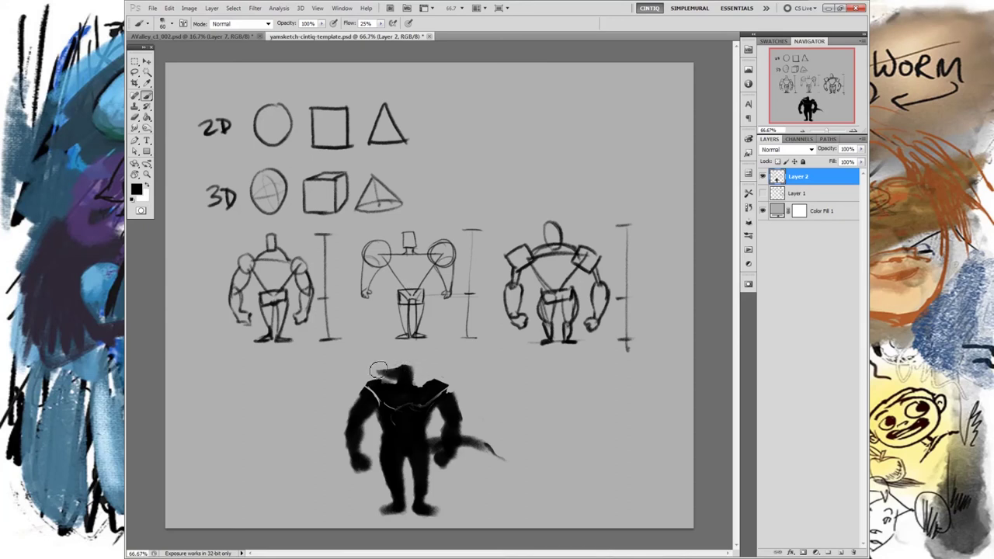
pyautogui.moveTo(386, 378)
pyautogui.mouseDown()
pyautogui.moveTo(397, 374)
pyautogui.moveTo(379, 371)
pyautogui.moveTo(389, 368)
pyautogui.mouseUp()
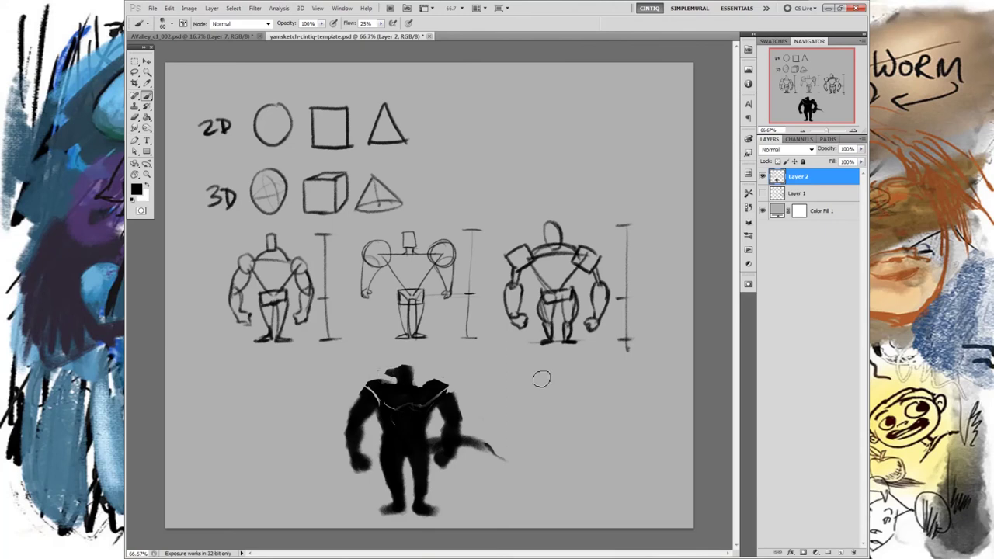